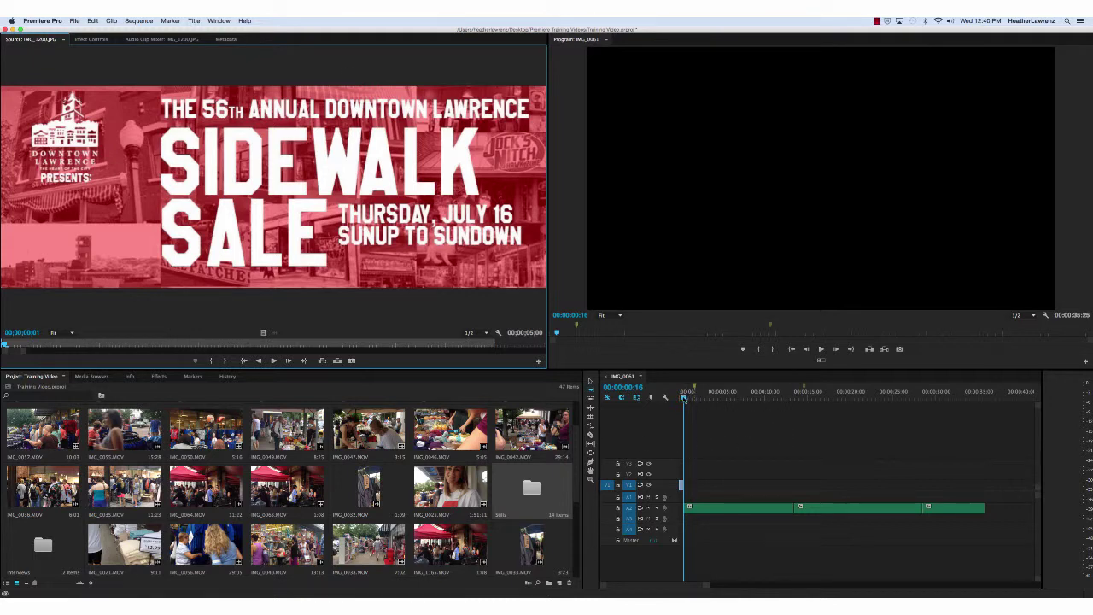
Step: Move the sequence playhead back to the very start of the timeline at 00:00:00:00
{"action": "left_click", "coordinate": [680, 398]}
{"action": "left_click_drag", "start_coordinate": [680, 398], "coordinate": [684, 399]}
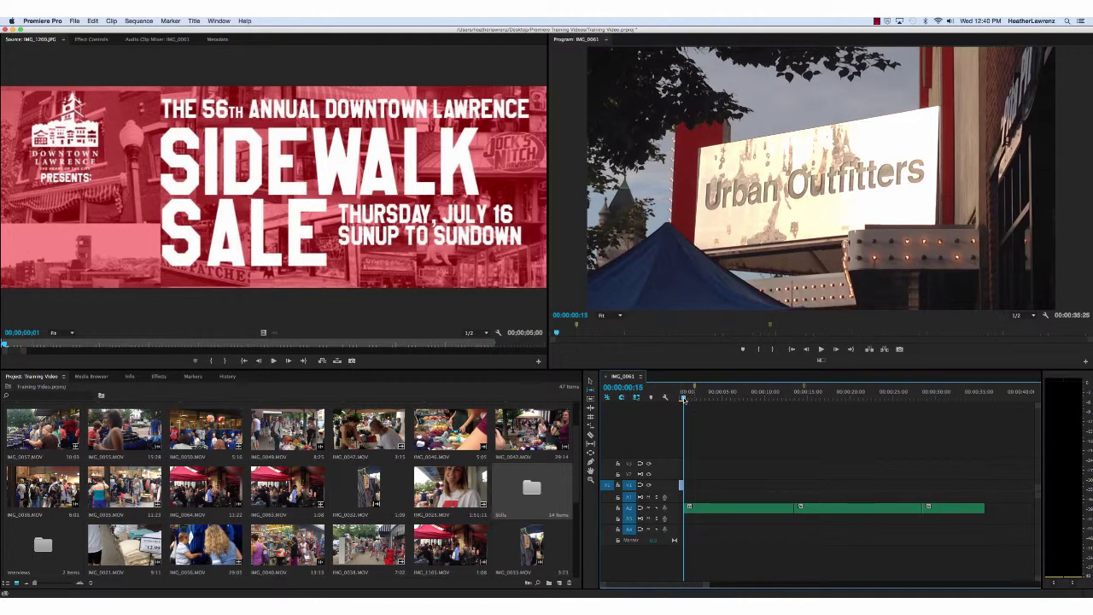
{"action": "left_click_drag", "start_coordinate": [683, 400], "coordinate": [682, 400]}
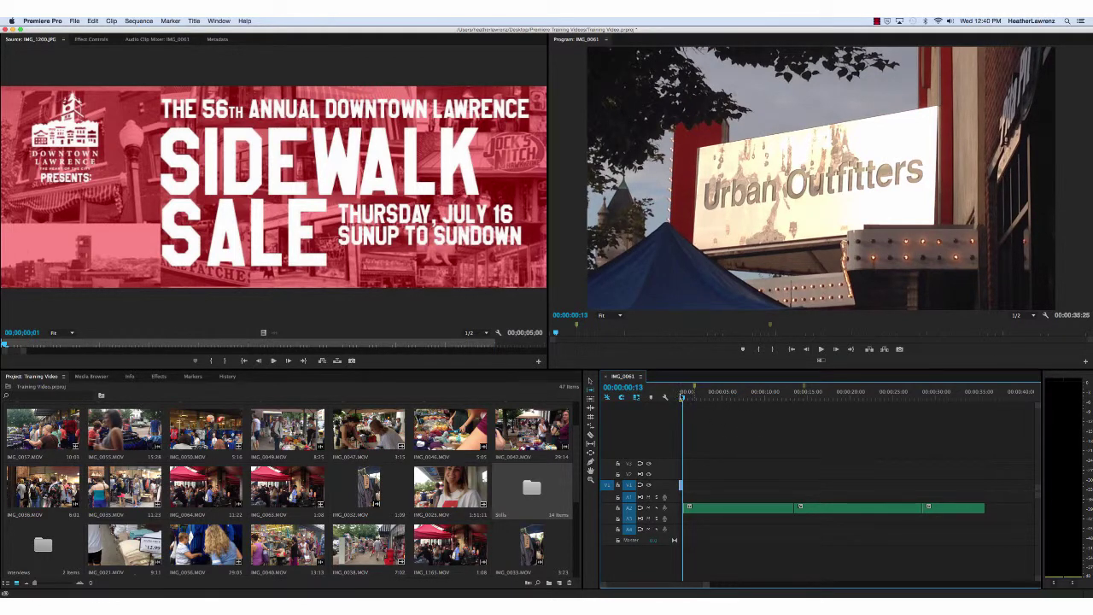
{"action": "left_click_drag", "start_coordinate": [683, 399], "coordinate": [680, 399]}
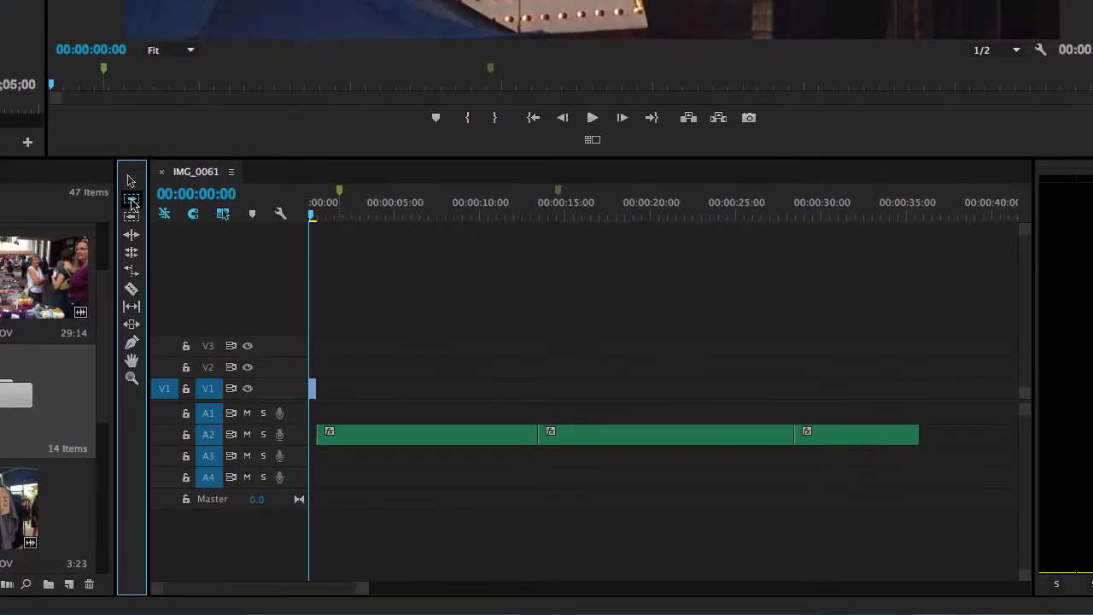
Step: Select all the clips on audio track A2 with the Track Select Forward tool and try to slide them earlier
{"action": "left_click", "coordinate": [591, 389]}
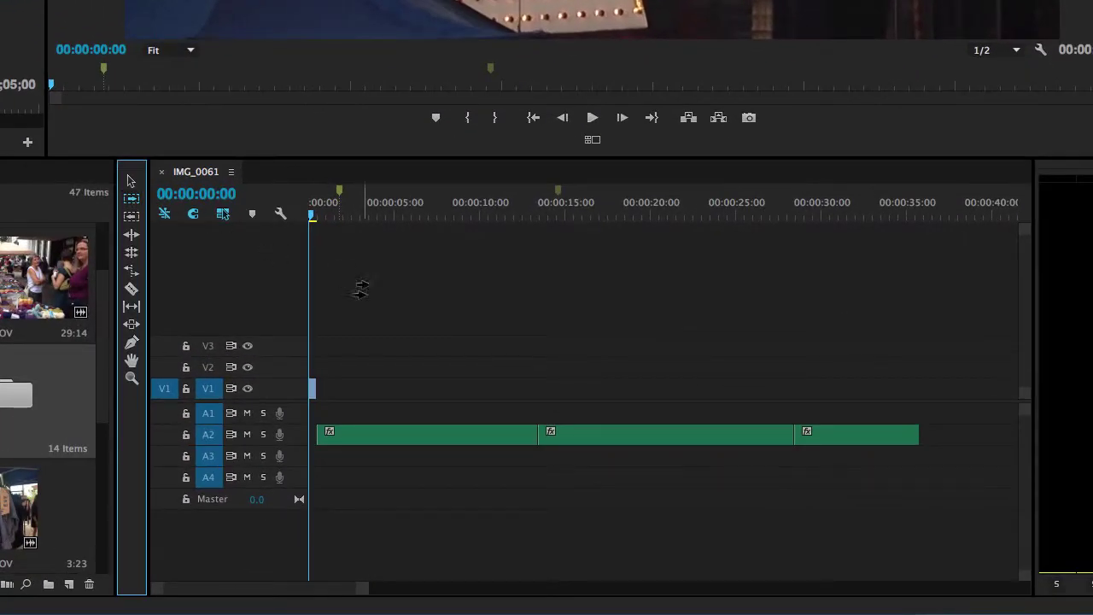
{"action": "left_click", "coordinate": [312, 389]}
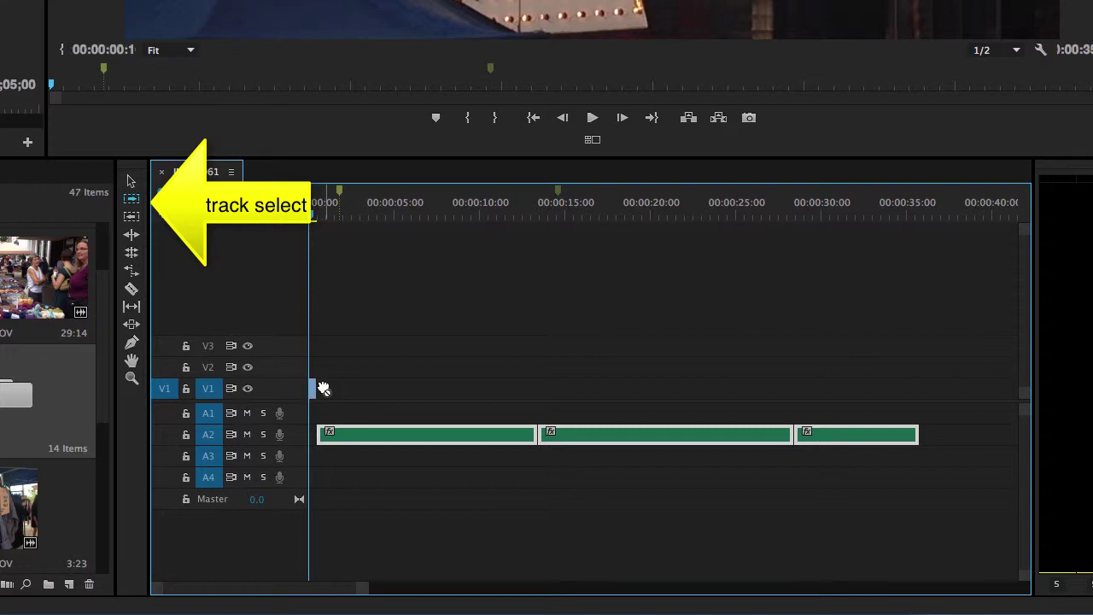
{"action": "mouse_move", "coordinate": [340, 439]}
{"action": "left_mouse_down"}
{"action": "mouse_move", "coordinate": [381, 438]}
{"action": "mouse_move", "coordinate": [334, 438]}
{"action": "left_mouse_up"}
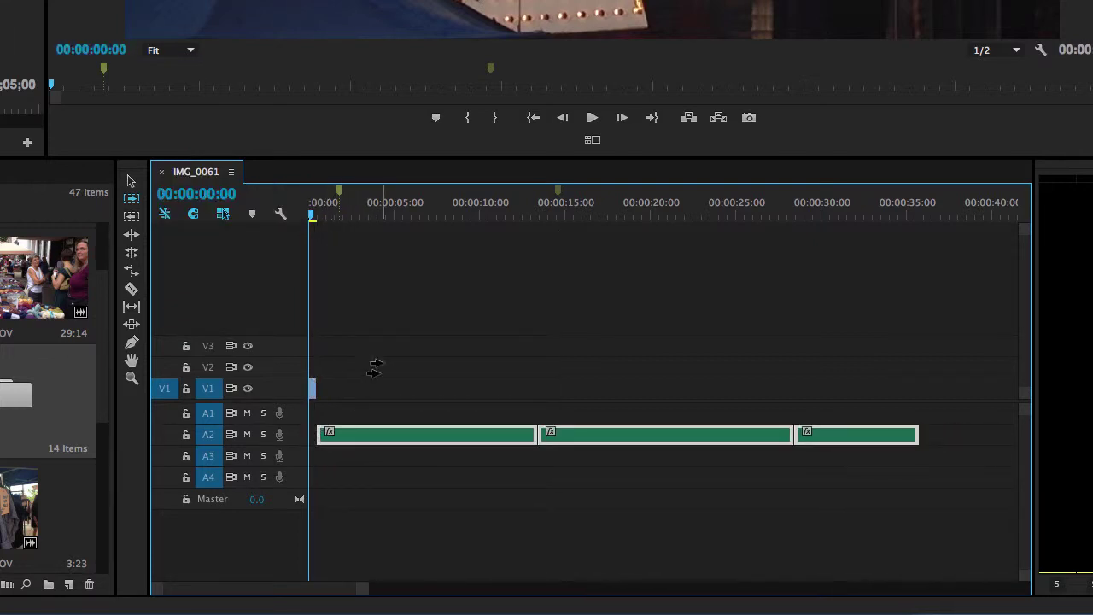
Step: Return to the Selection tool and insert the IMG_1200.JPG still at the start of the sequence on track V1
{"action": "left_click", "coordinate": [131, 181]}
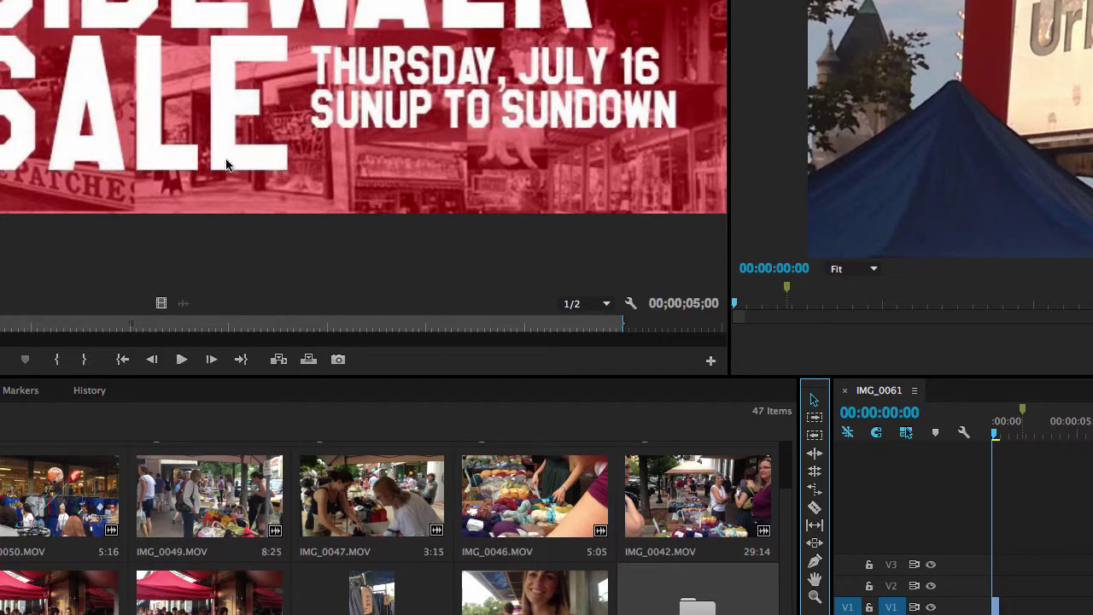
{"action": "left_click", "coordinate": [356, 282]}
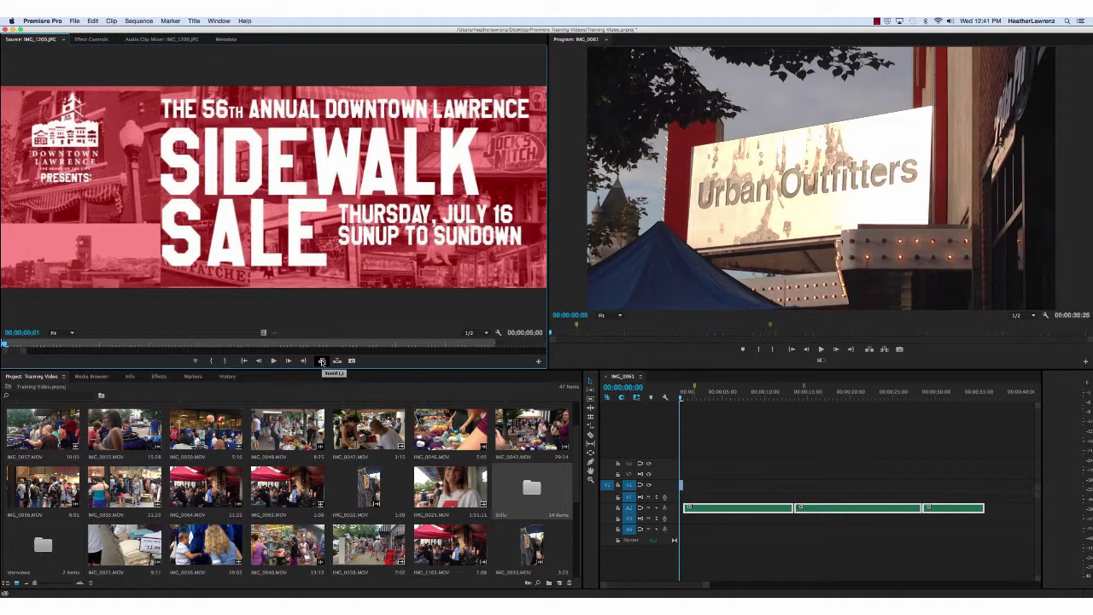
{"action": "left_click", "coordinate": [322, 361]}
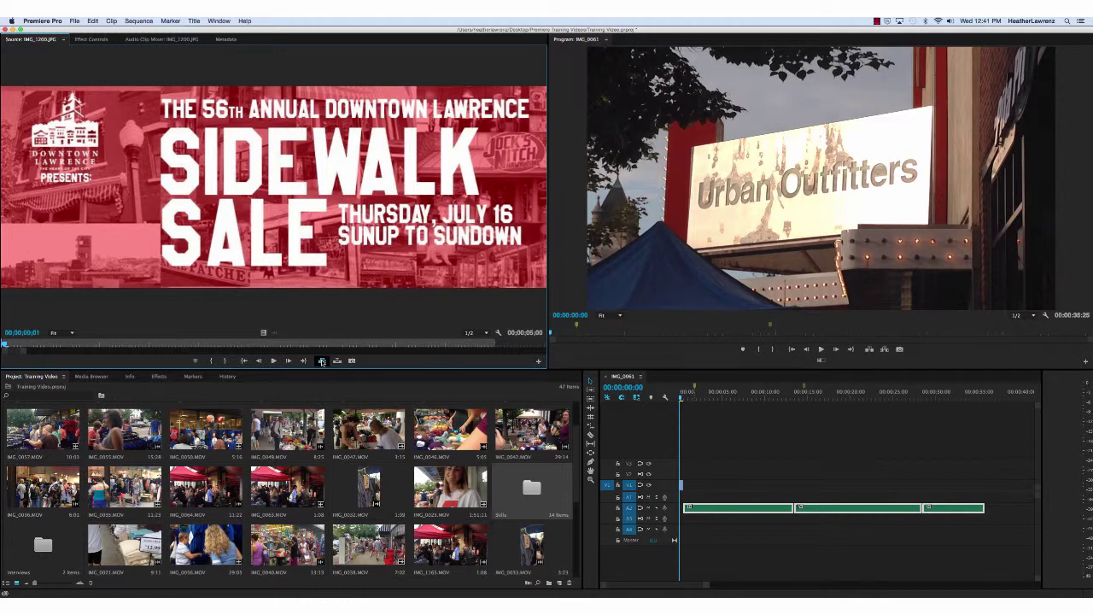
Step: Place the playhead at 00:00:05:12 and overwrite the IMG_0062.MOV clip onto track V1 from that point
{"action": "left_click", "coordinate": [727, 398]}
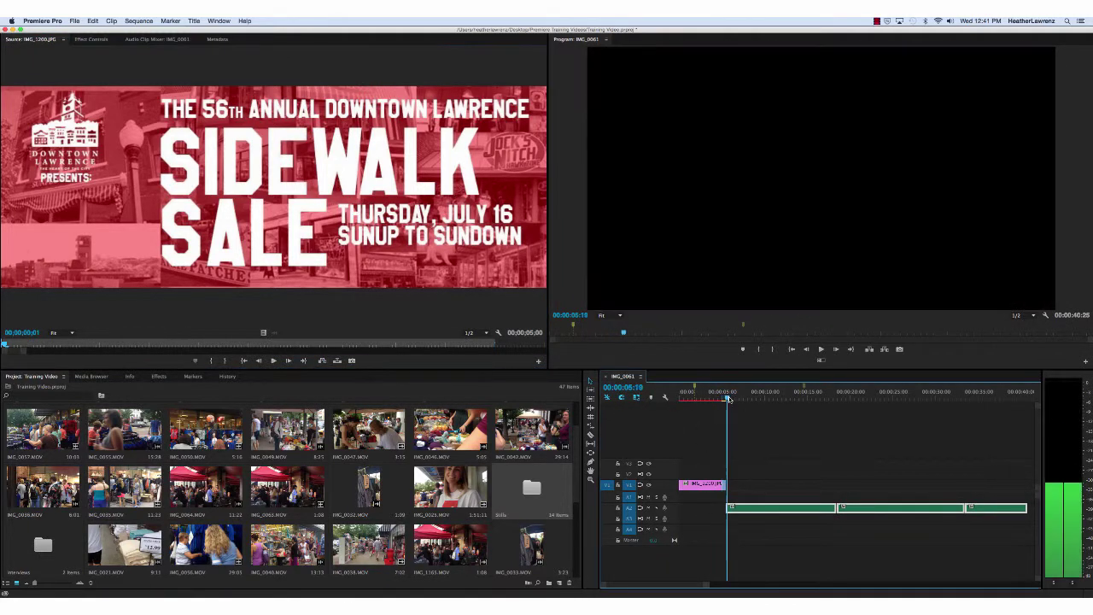
{"action": "left_click_drag", "start_coordinate": [729, 399], "coordinate": [727, 402]}
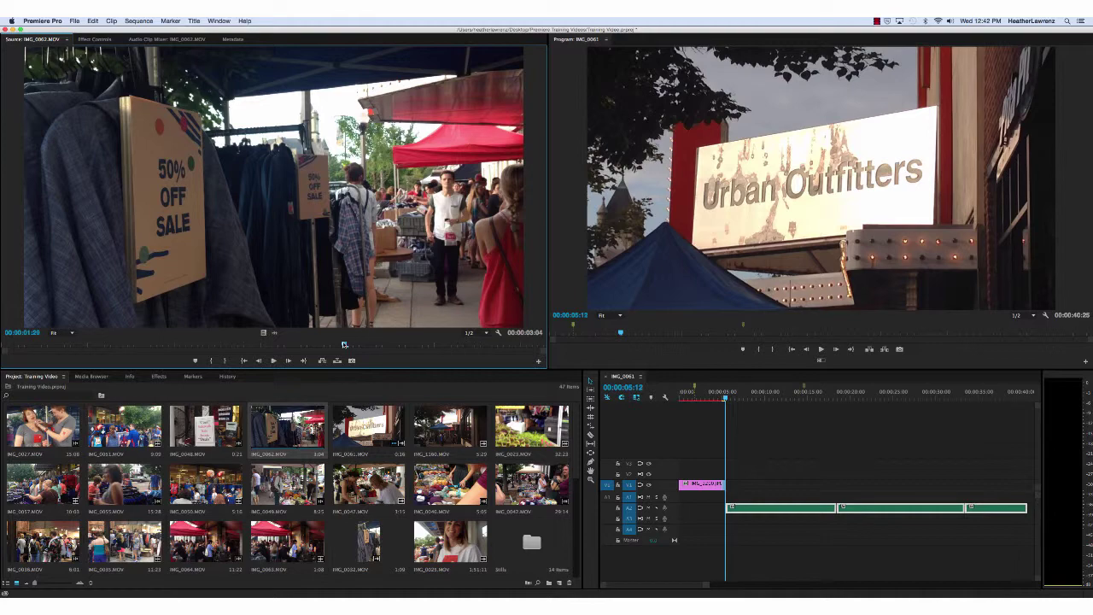
{"action": "left_click_drag", "start_coordinate": [345, 344], "coordinate": [341, 345]}
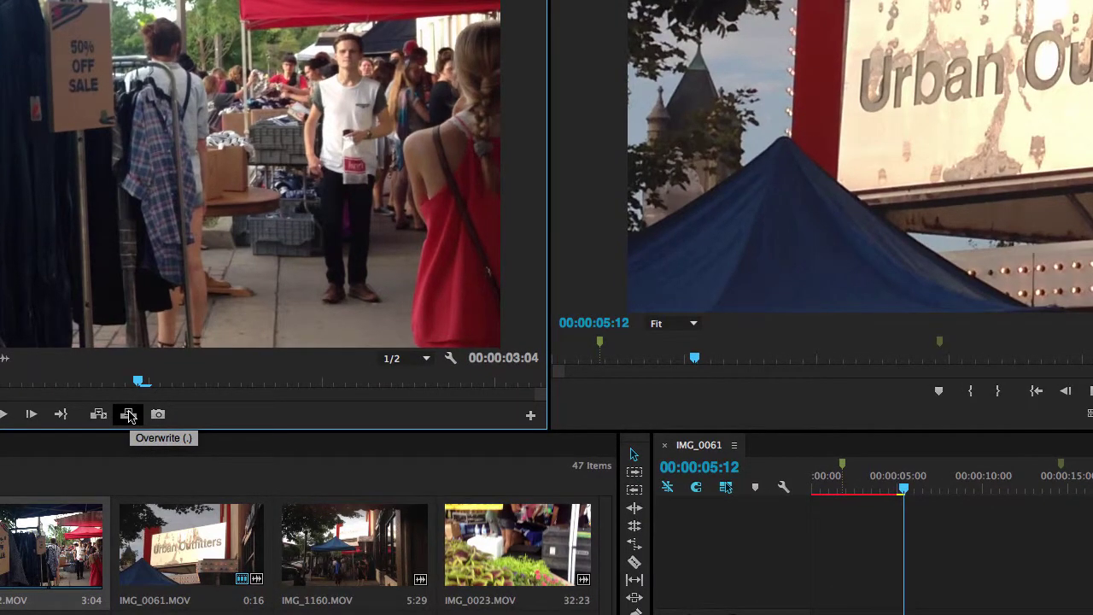
{"action": "left_click", "coordinate": [129, 415]}
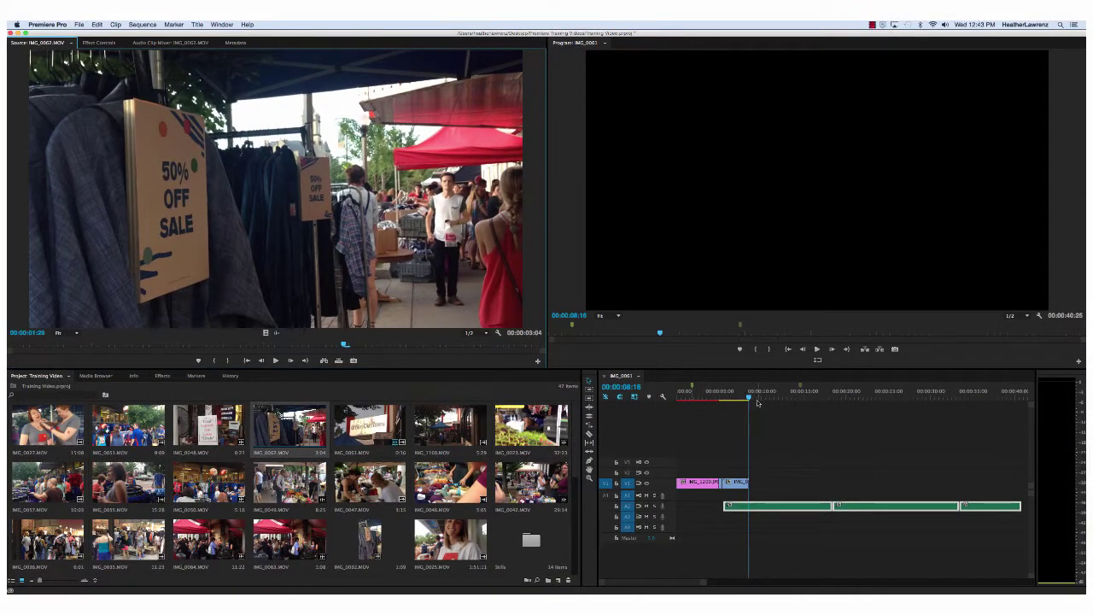
Step: Move the playhead back over the IMG_0062.MOV clip to 00:00:07:24, select the clip and jump to the next edit point
{"action": "left_click_drag", "start_coordinate": [750, 398], "coordinate": [742, 398]}
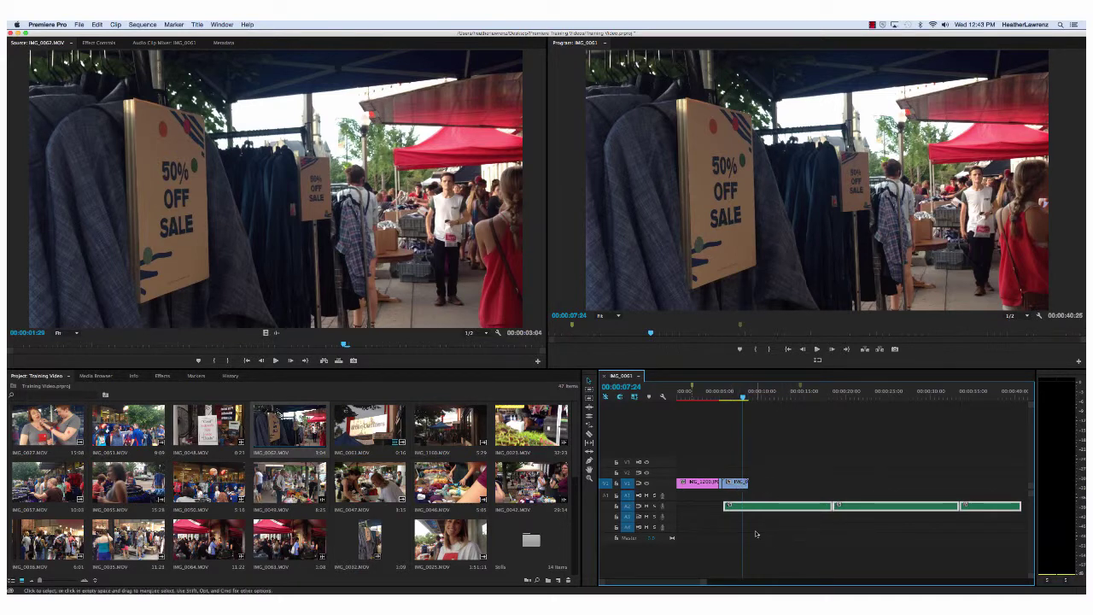
{"action": "left_click", "coordinate": [736, 483]}
{"action": "key", "text": "Down"}
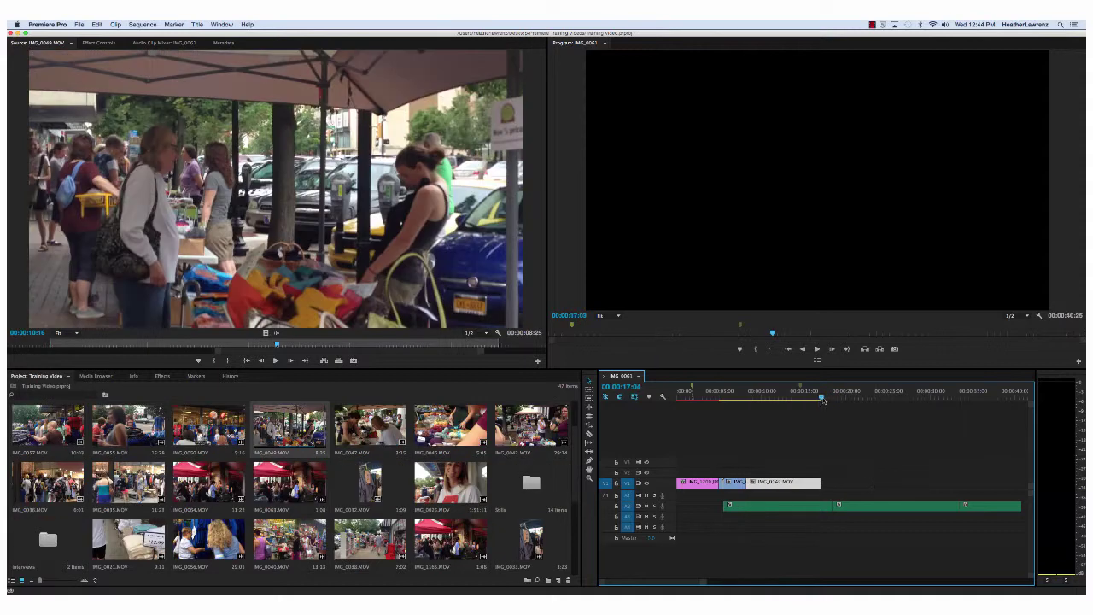
Step: Position the playhead at the end of the IMG_0049.MOV clip, at 00:00:17:03
{"action": "left_click", "coordinate": [832, 399]}
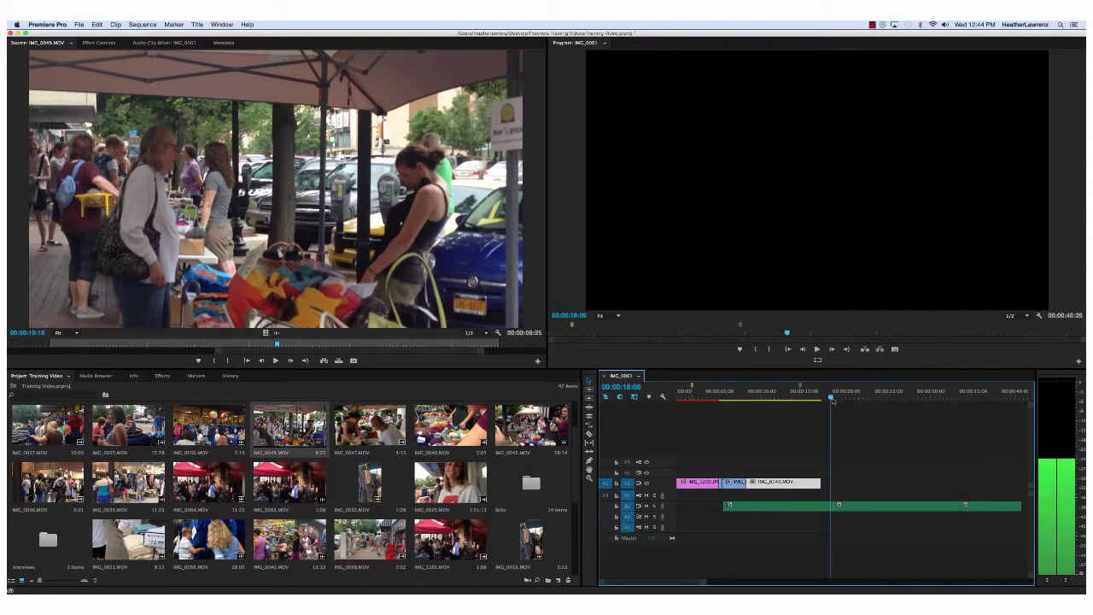
{"action": "left_click_drag", "start_coordinate": [833, 400], "coordinate": [823, 402]}
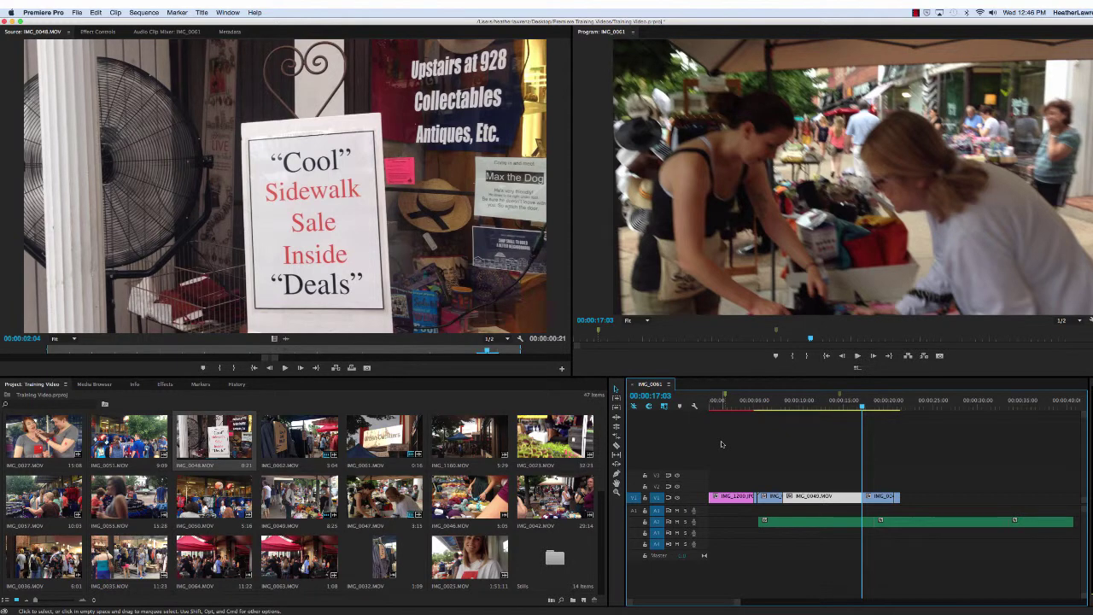
Step: Maximize and restore the timeline panel, and enlarge it by narrowing the project area and shortening the monitors
{"action": "key", "text": "grave"}
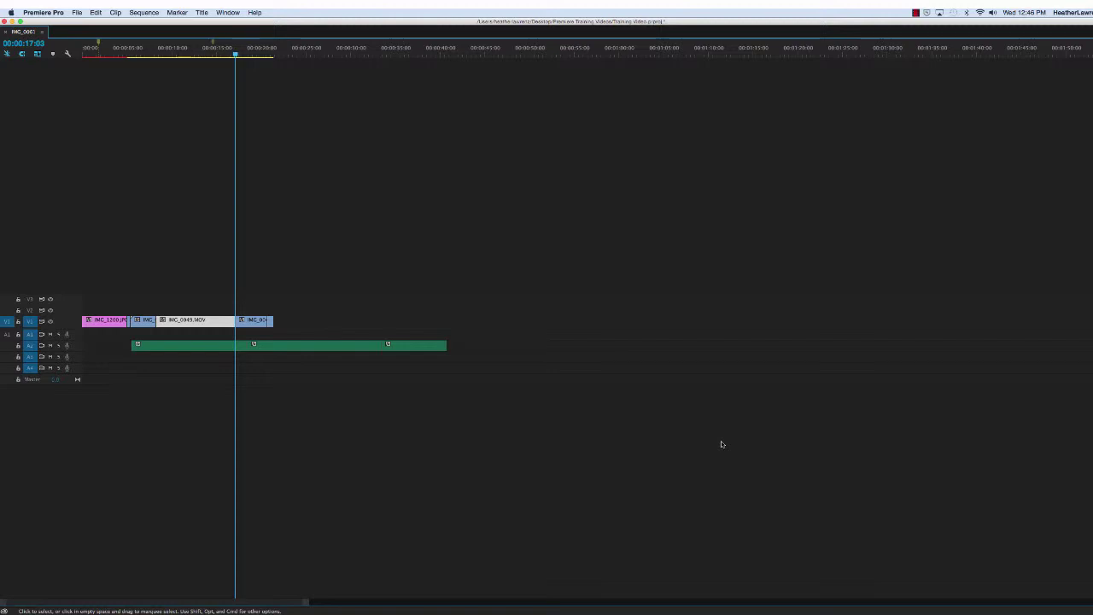
{"action": "key", "text": "grave"}
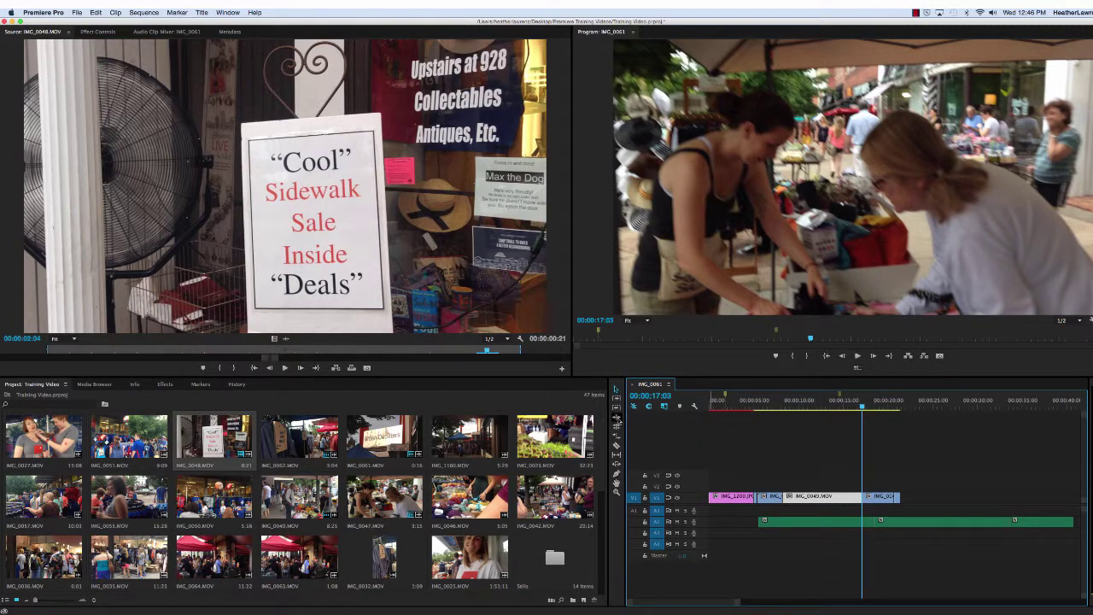
{"action": "left_click_drag", "start_coordinate": [607, 420], "coordinate": [560, 424]}
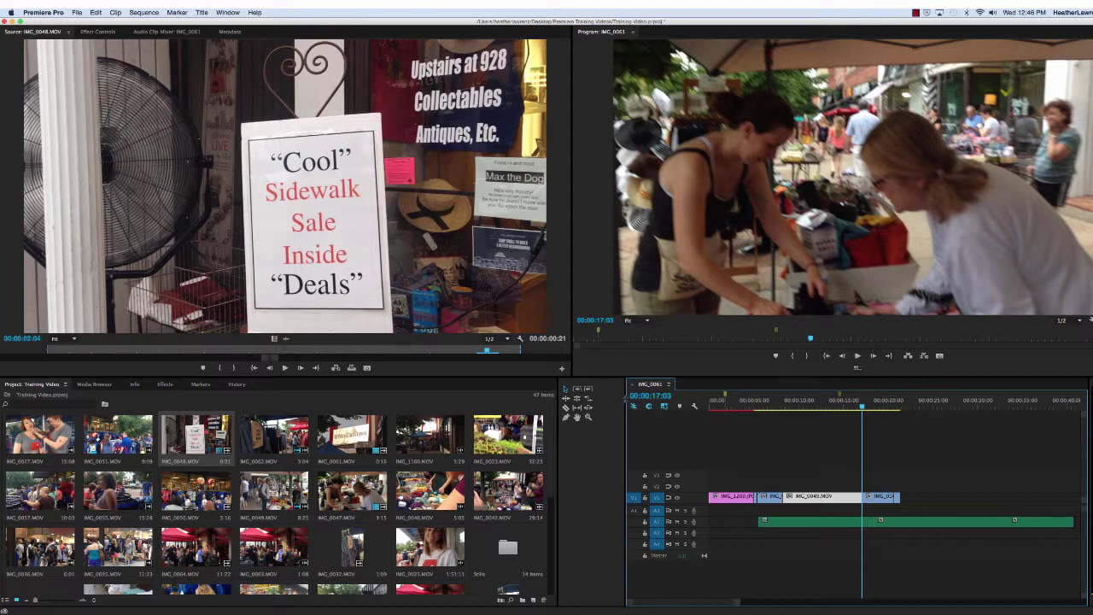
{"action": "left_click_drag", "start_coordinate": [624, 396], "coordinate": [592, 396]}
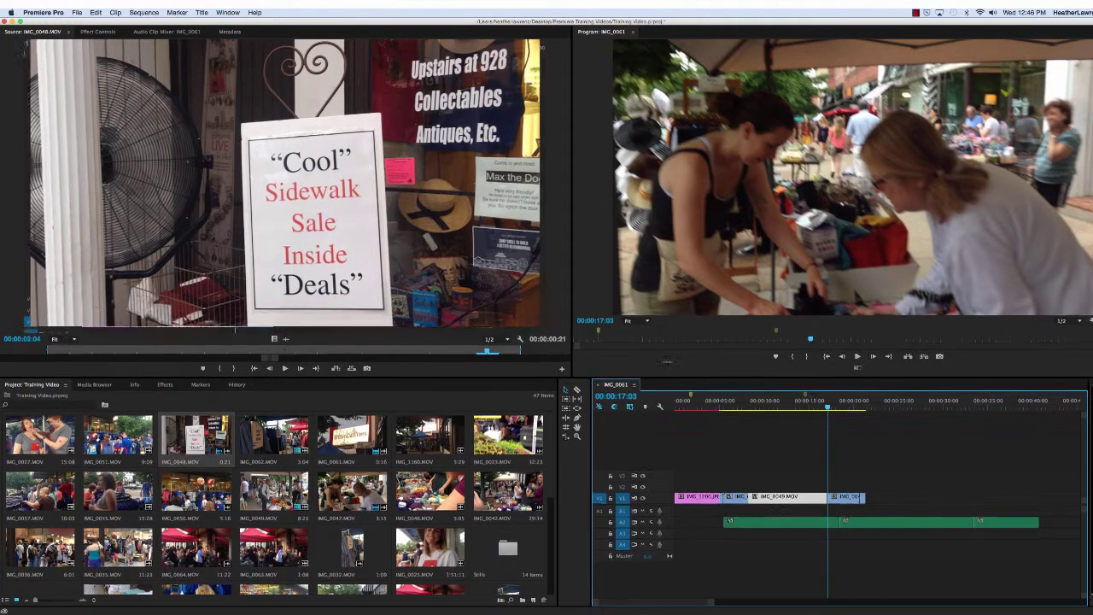
{"action": "left_click_drag", "start_coordinate": [666, 378], "coordinate": [656, 315]}
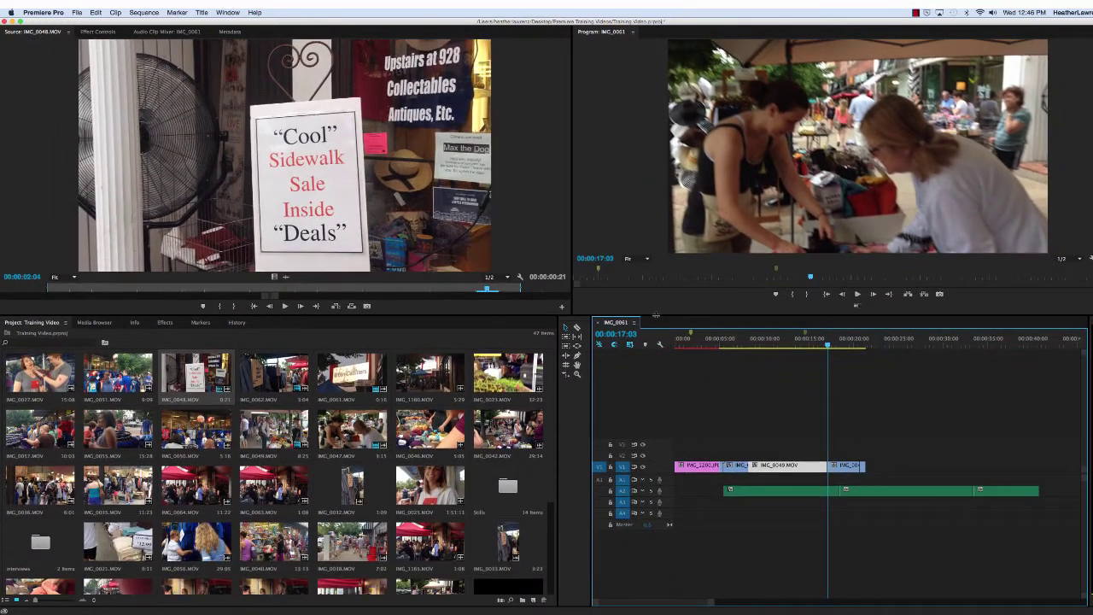
Step: Expand the Video 1 and Audio 2 tracks so they show clip thumbnails and the audio waveform
{"action": "left_click", "coordinate": [683, 466]}
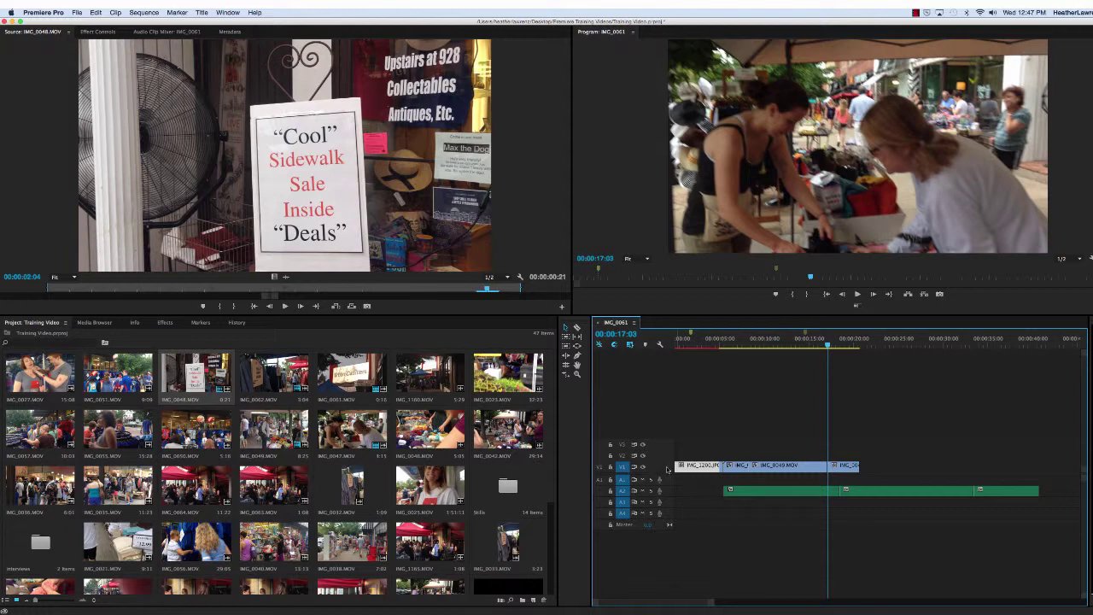
{"action": "double_click", "coordinate": [667, 469]}
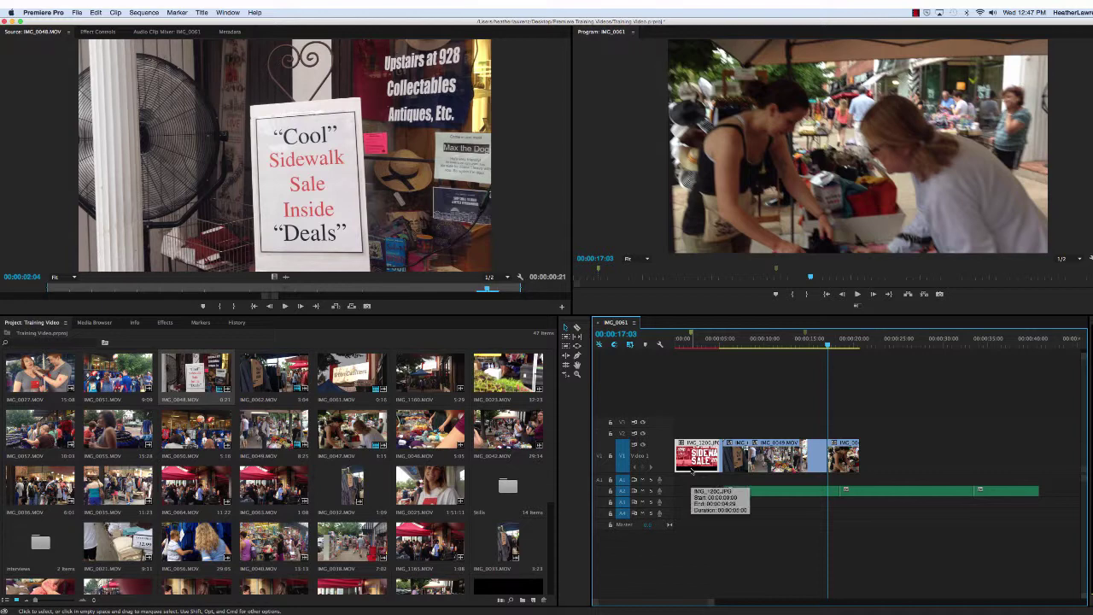
{"action": "key", "text": "="}
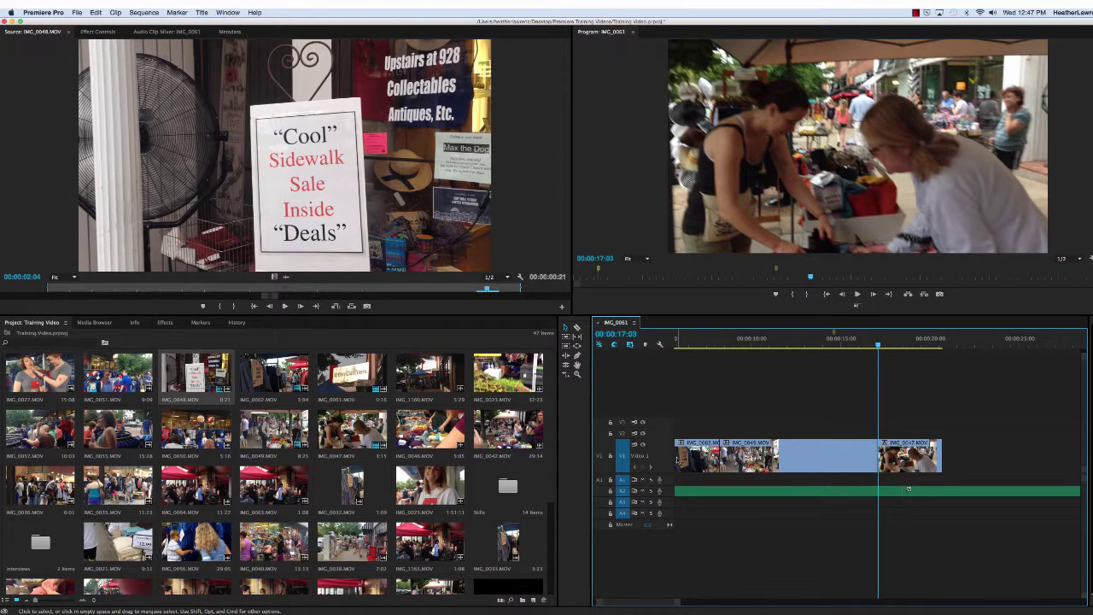
{"action": "scroll", "coordinate": [678, 460], "scroll_direction": "right", "scroll_amount": 1}
{"action": "left_click", "coordinate": [675, 491]}
{"action": "double_click", "coordinate": [672, 493]}
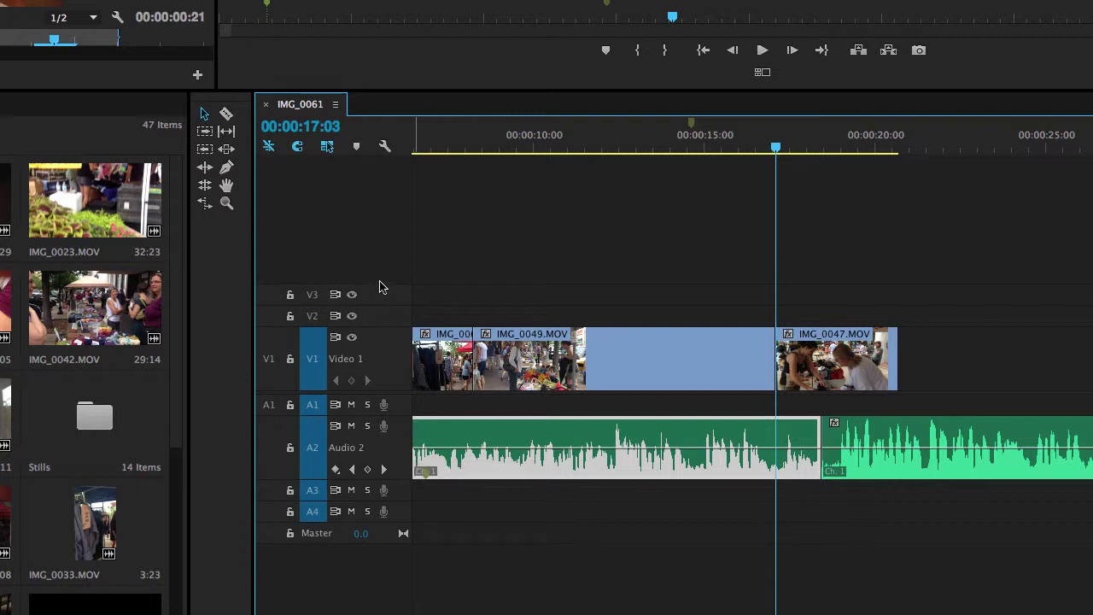
Step: Switch the output of the Video 1 track off and back on
{"action": "left_click", "coordinate": [335, 338]}
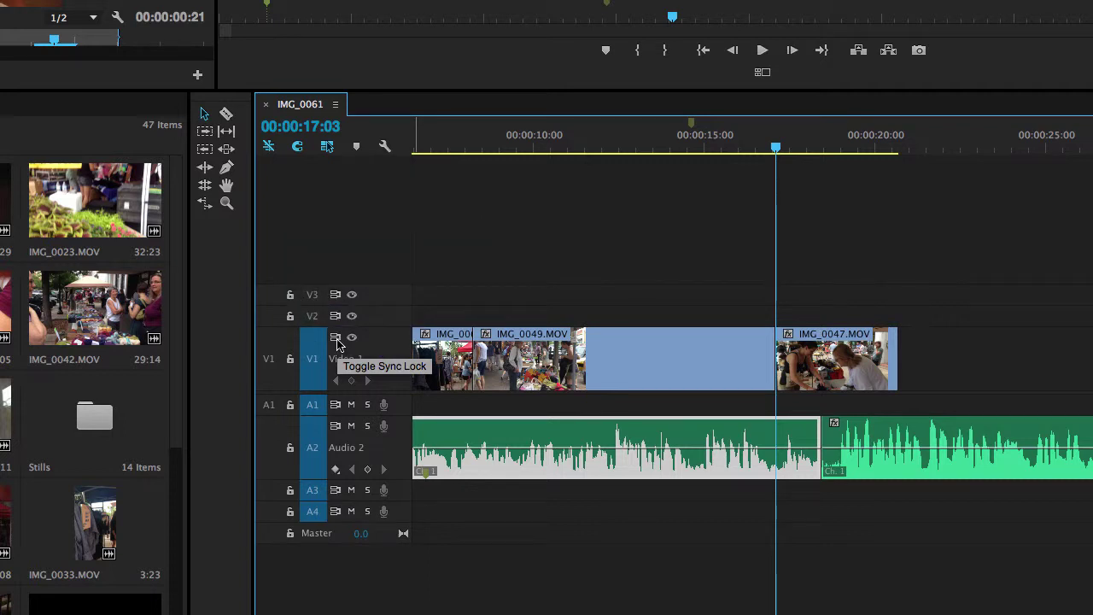
{"action": "left_click", "coordinate": [350, 338]}
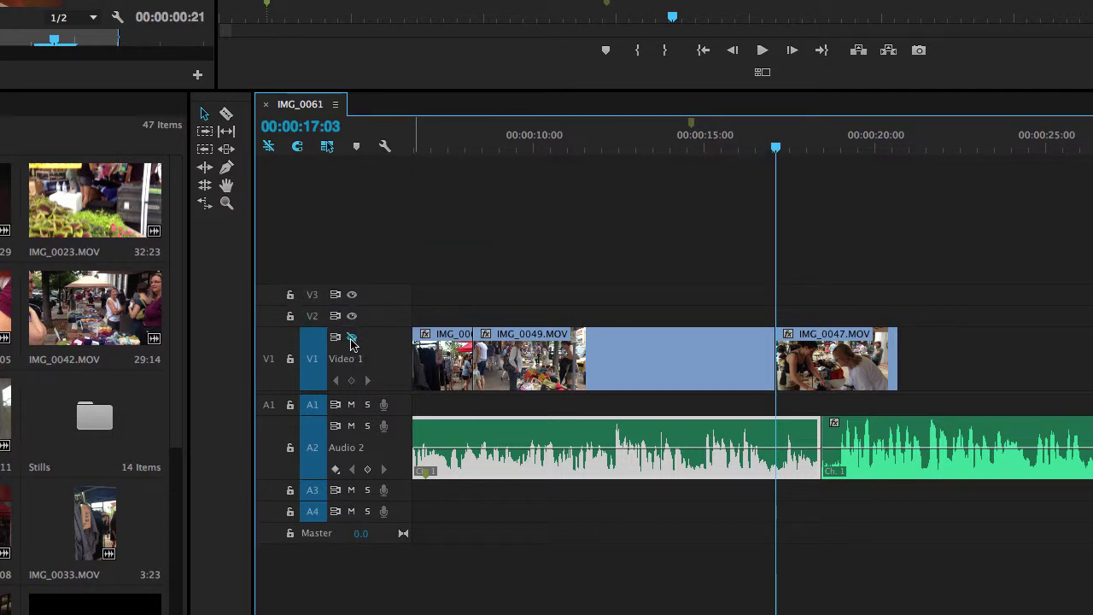
{"action": "left_click", "coordinate": [350, 338]}
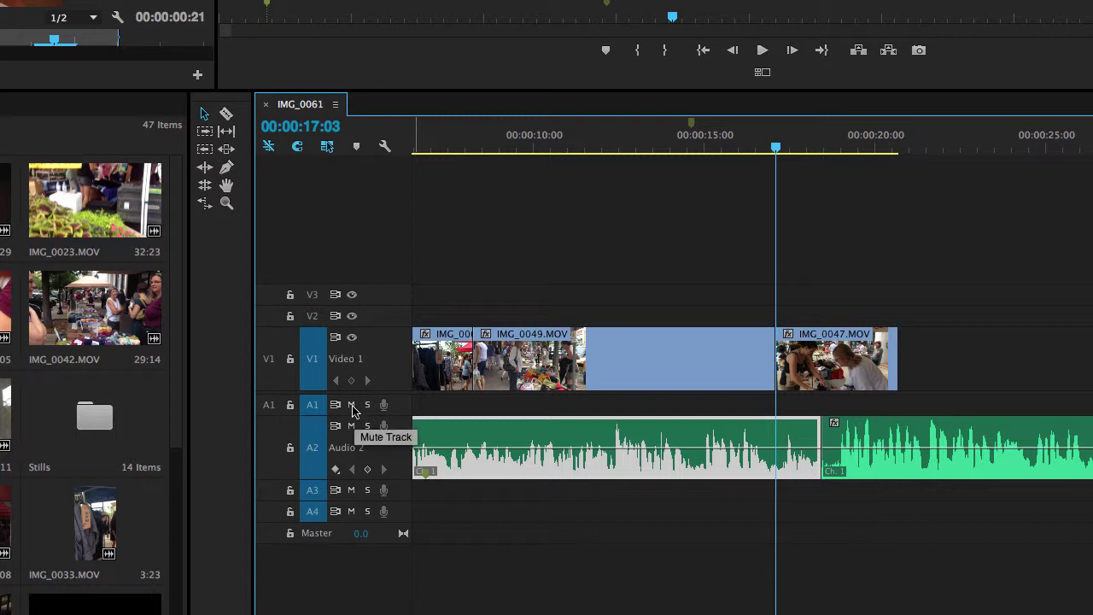
Step: Mute and unmute audio track A1, and lock and unlock the same track
{"action": "left_click", "coordinate": [351, 405]}
{"action": "left_click", "coordinate": [351, 405]}
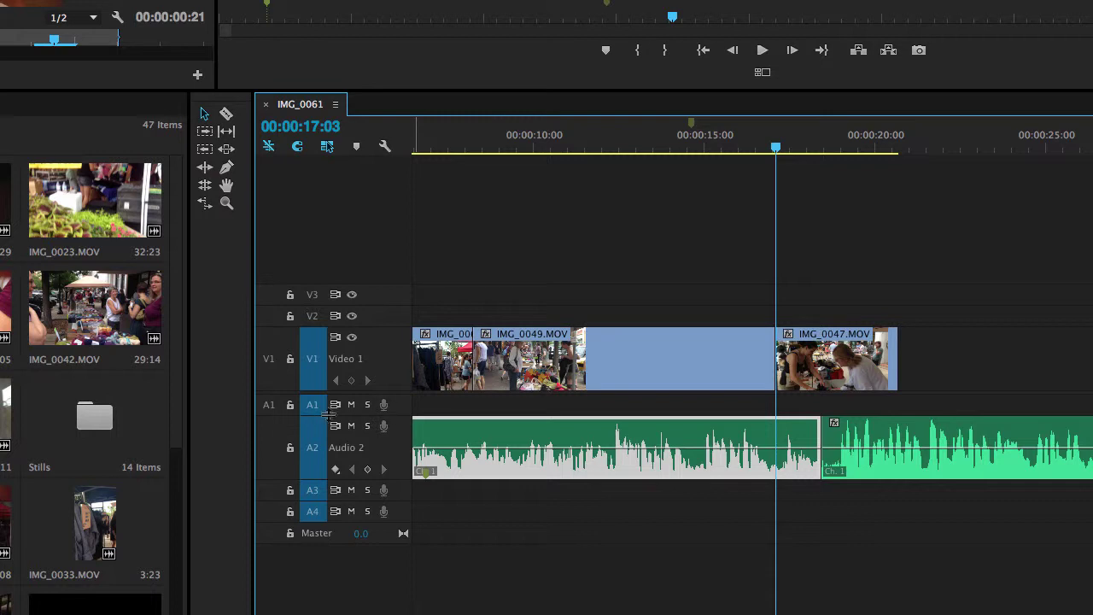
{"action": "left_click", "coordinate": [290, 405]}
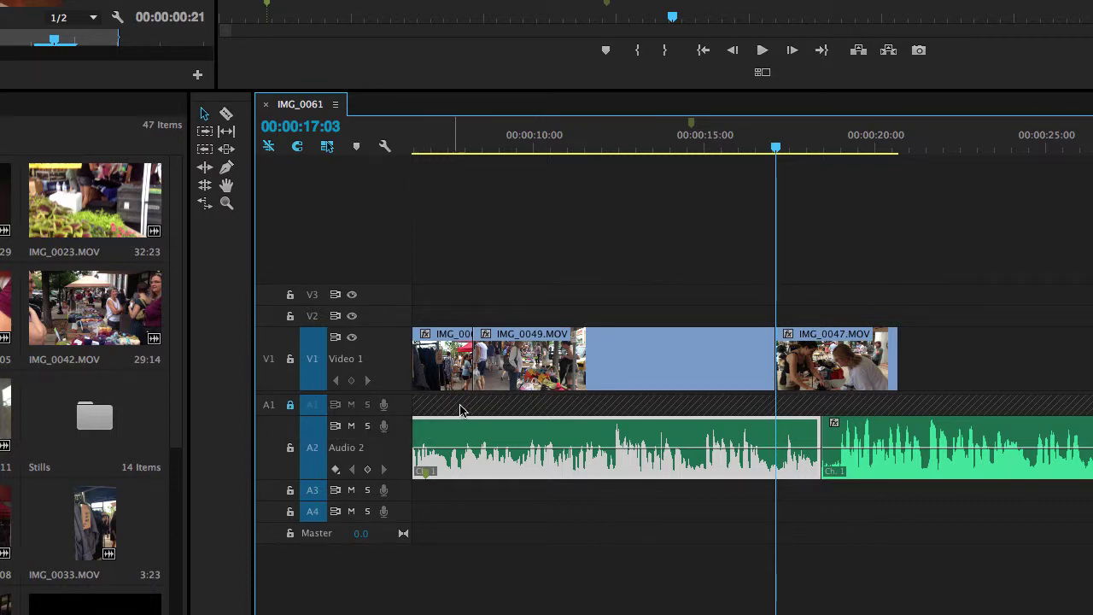
{"action": "left_click", "coordinate": [289, 405]}
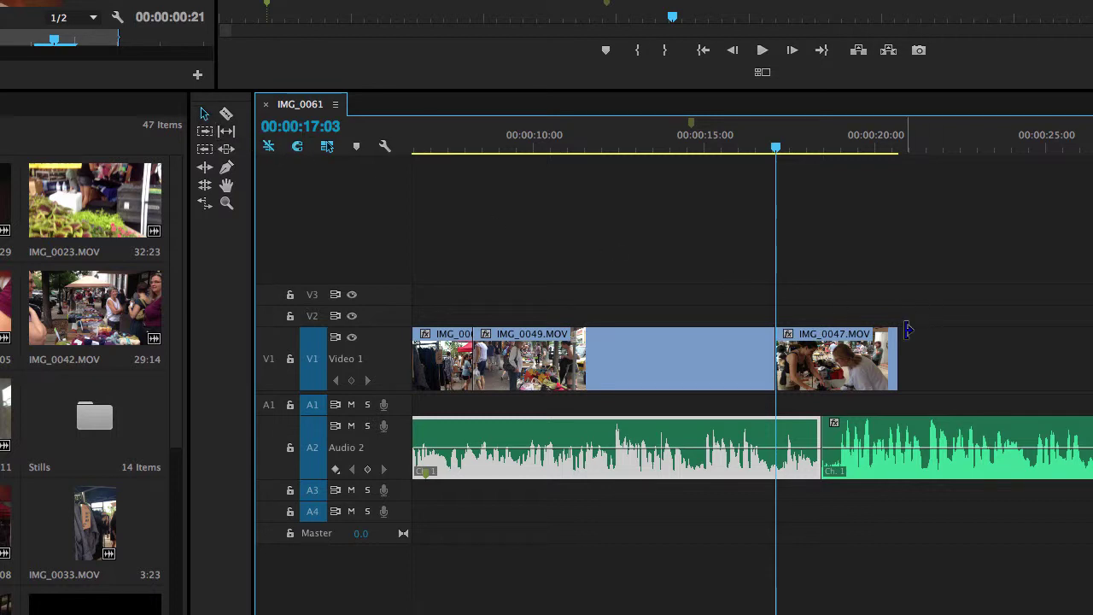
Step: Try shifting the IMG_0047.MOV clip on Video 1 slightly later, and trim its end so it finishes at about 00:00:20:00
{"action": "left_click", "coordinate": [872, 362]}
{"action": "left_click_drag", "start_coordinate": [872, 362], "coordinate": [911, 367]}
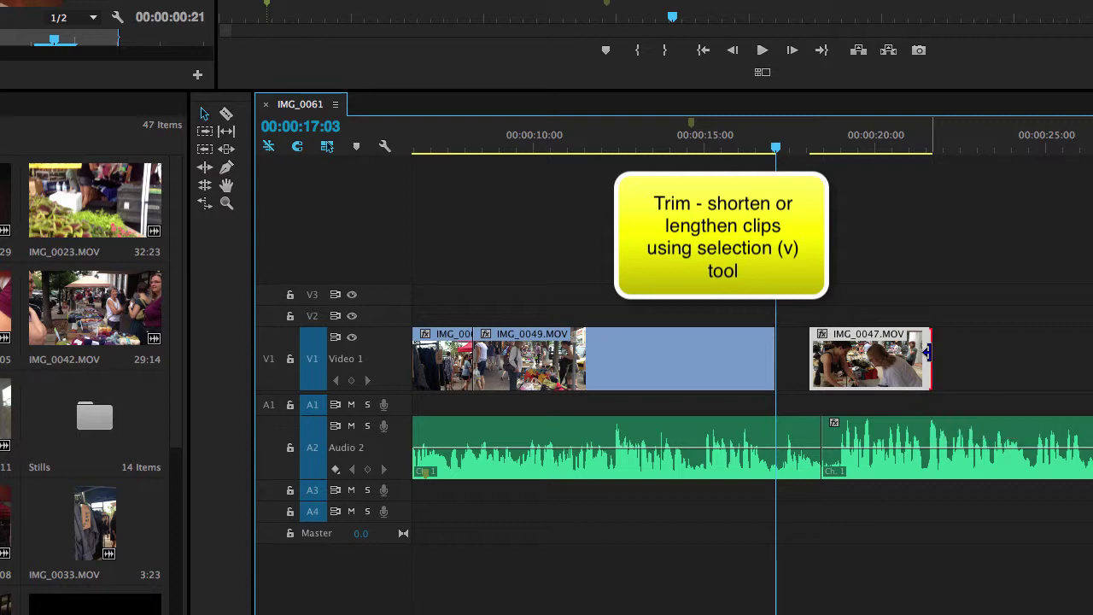
{"action": "left_click_drag", "start_coordinate": [928, 352], "coordinate": [852, 365]}
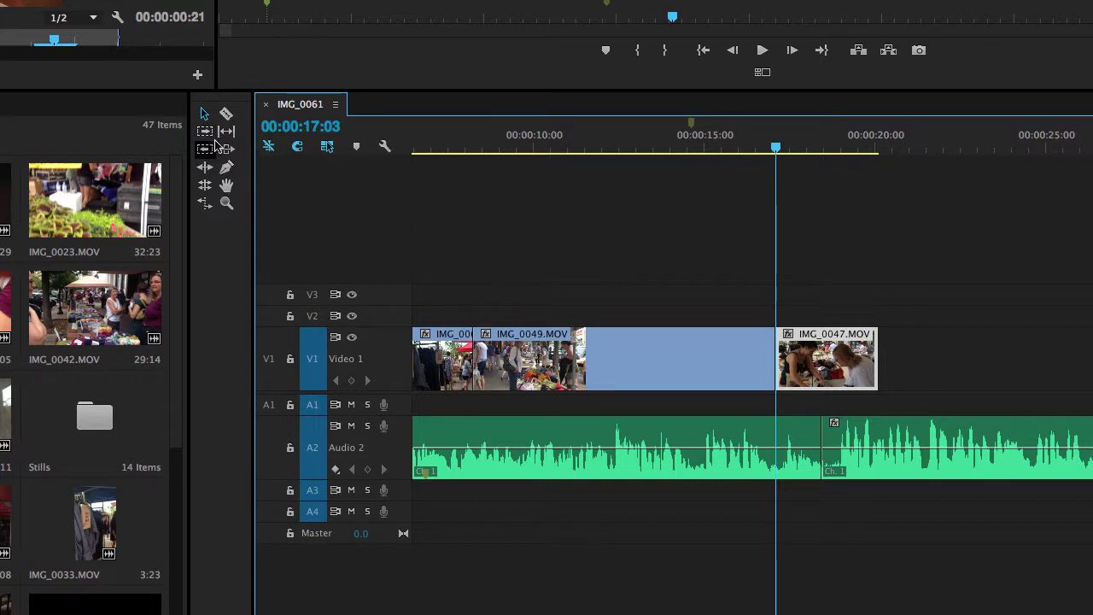
Step: Try shifting IMG_0049.MOV and every clip after it on all tracks to start at 00:00:11:18, and undo the move
{"action": "left_click", "coordinate": [205, 131]}
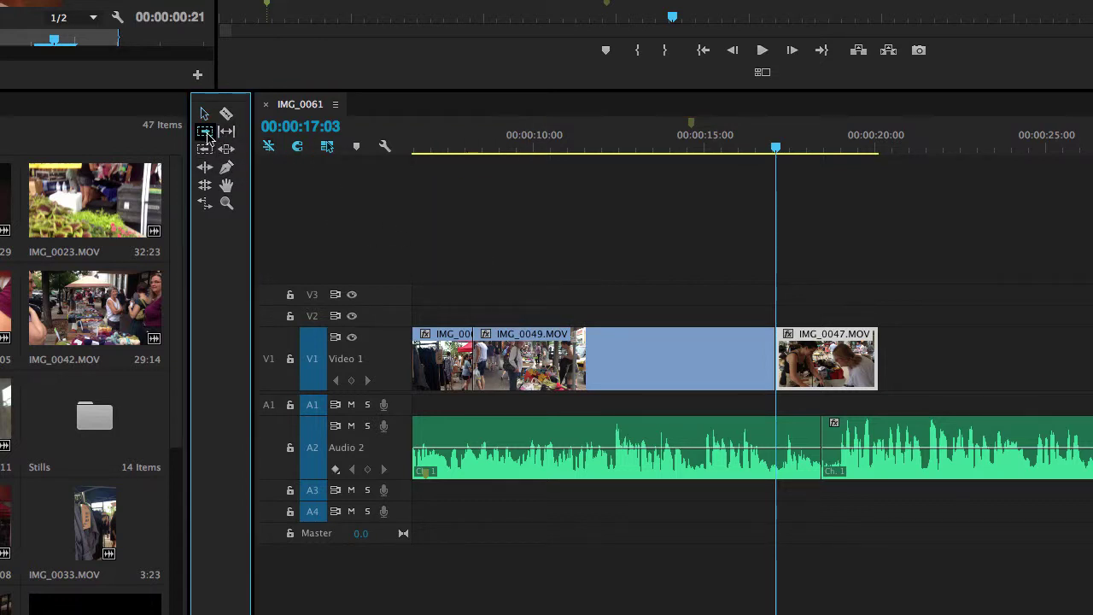
{"action": "left_click_drag", "start_coordinate": [779, 147], "coordinate": [589, 152]}
{"action": "left_click", "coordinate": [605, 346]}
{"action": "left_click_drag", "start_coordinate": [605, 346], "coordinate": [718, 350]}
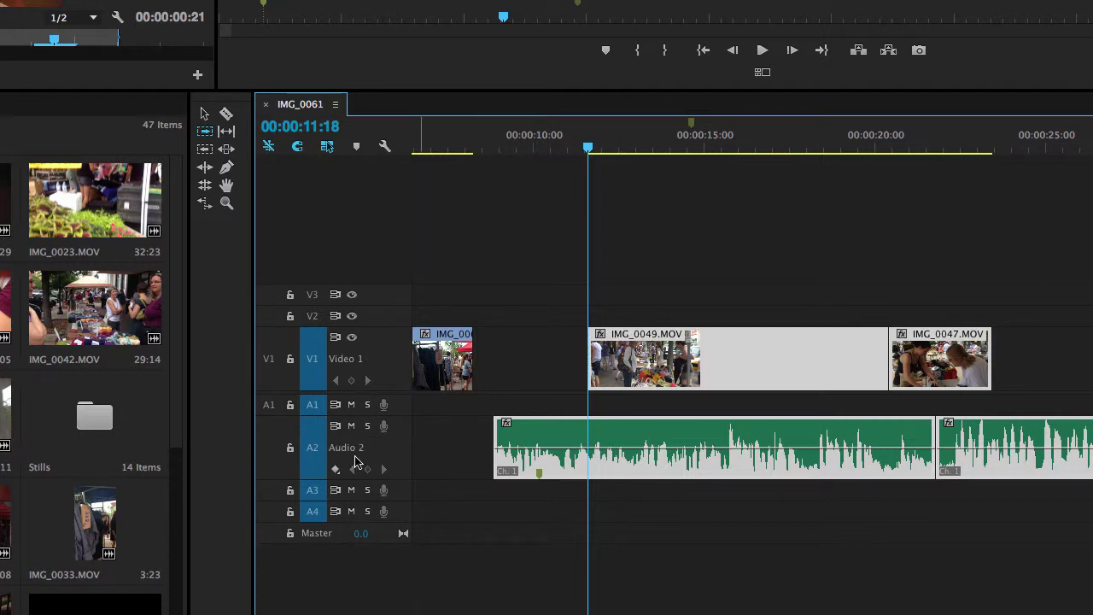
{"action": "key", "text": "super+z"}
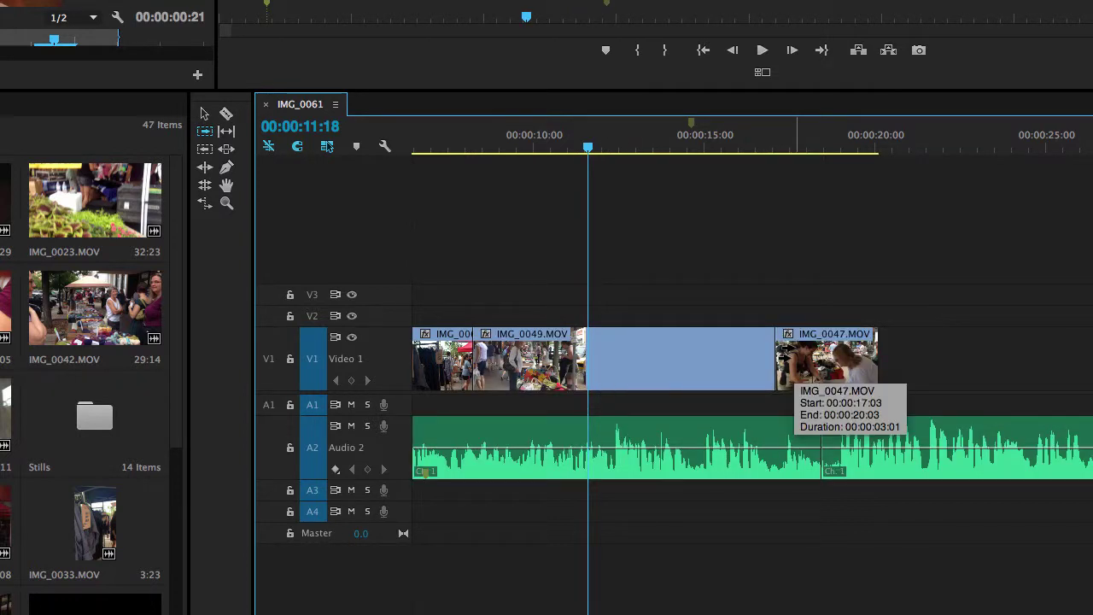
Step: Ripple-edit the end of IMG_0062.MOV slightly later, and ripple the end of IMG_0049.MOV back so IMG_0047.MOV starts at about 00:00:17:03
{"action": "left_click", "coordinate": [206, 169]}
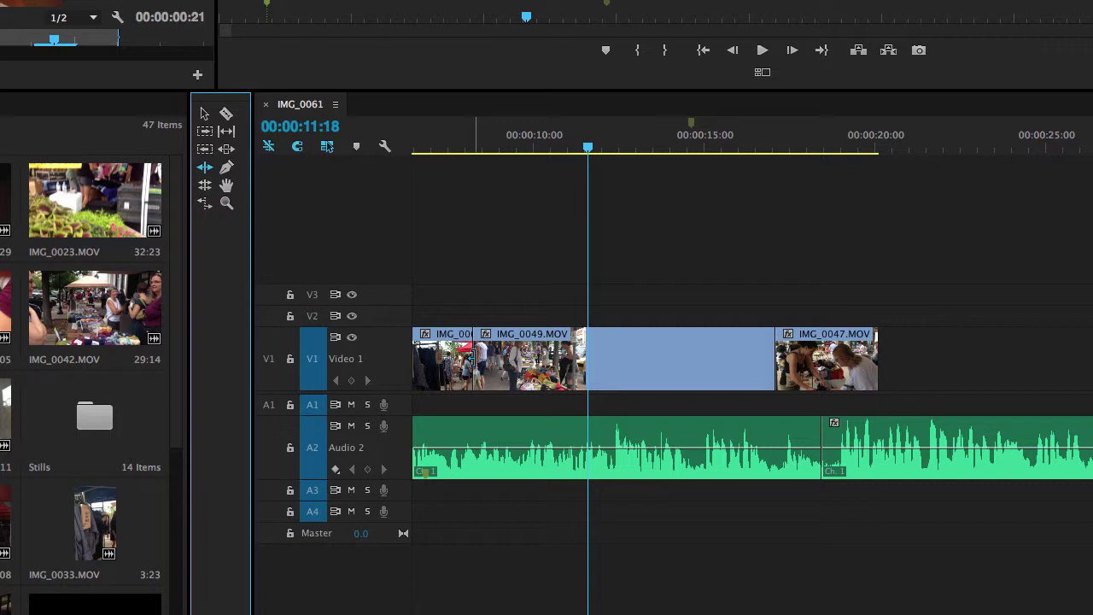
{"action": "left_click", "coordinate": [471, 359]}
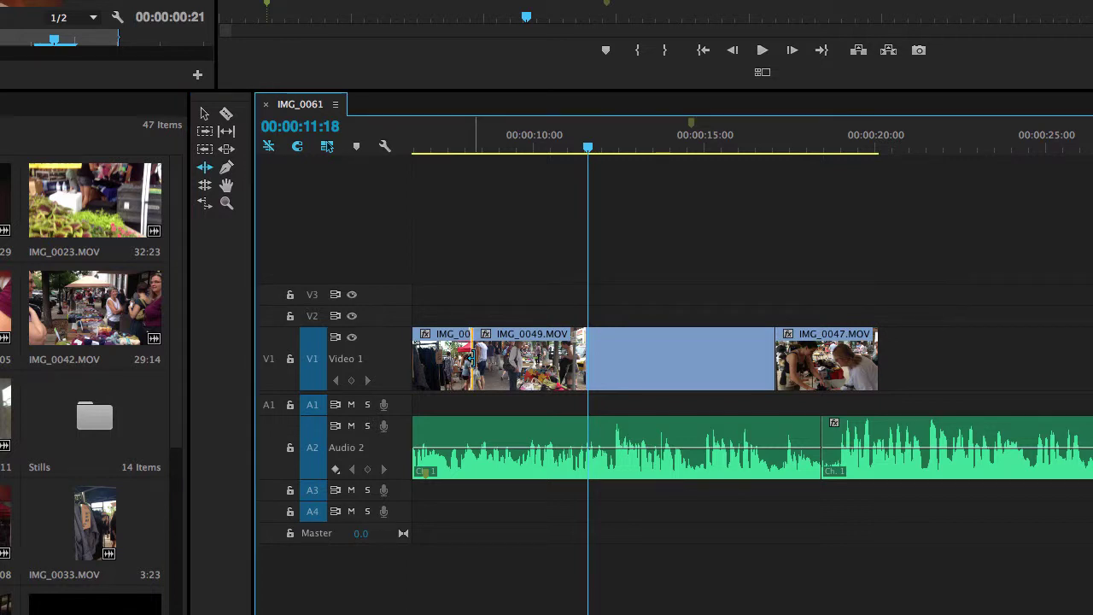
{"action": "left_click_drag", "start_coordinate": [471, 359], "coordinate": [499, 360]}
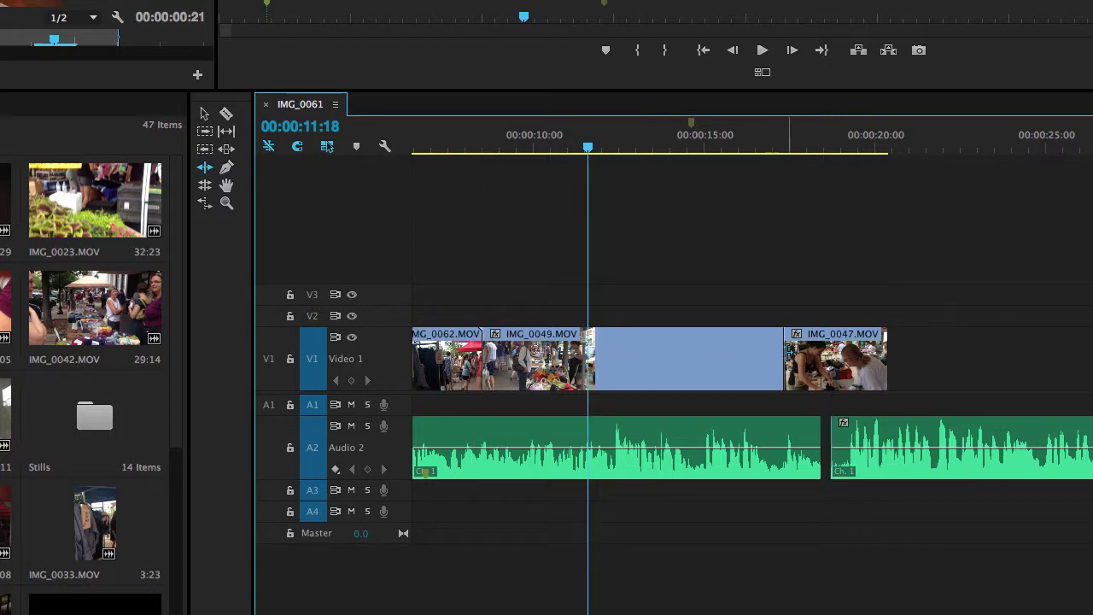
{"action": "left_click_drag", "start_coordinate": [779, 355], "coordinate": [746, 358]}
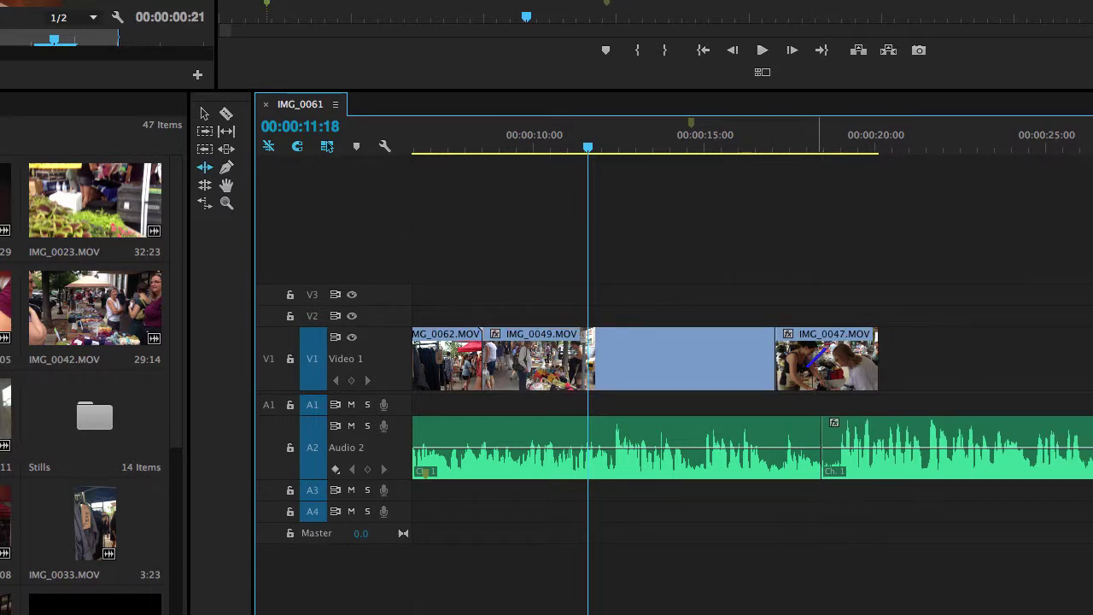
Step: Roll the cuts on both sides of IMG_0049.MOV slightly earlier, placing its cut with IMG_0047.MOV at about 00:00:16:15
{"action": "left_click", "coordinate": [205, 187]}
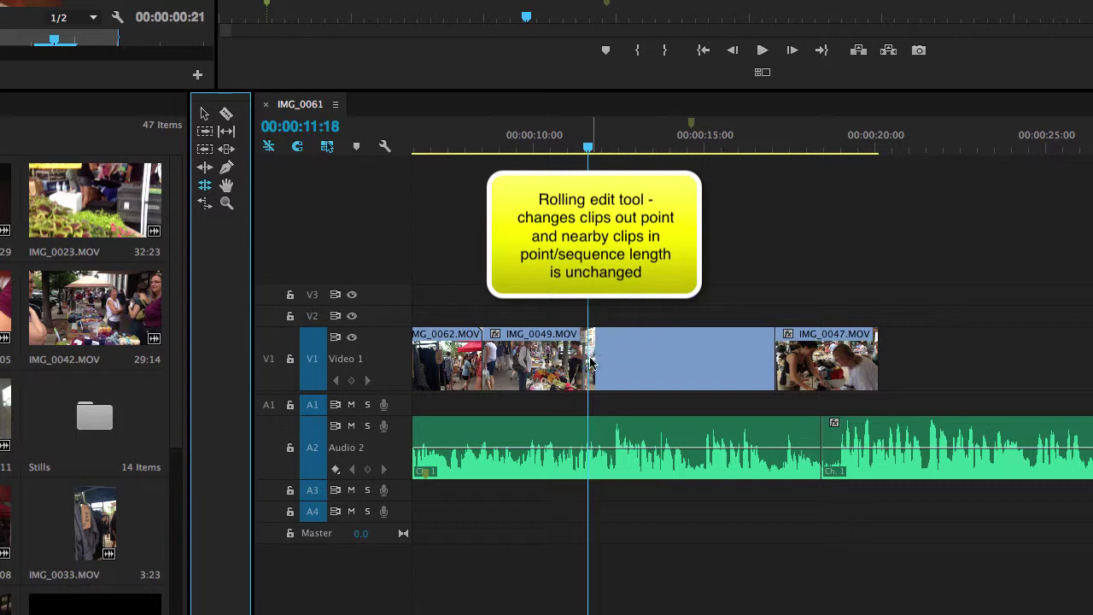
{"action": "left_click_drag", "start_coordinate": [484, 357], "coordinate": [469, 356]}
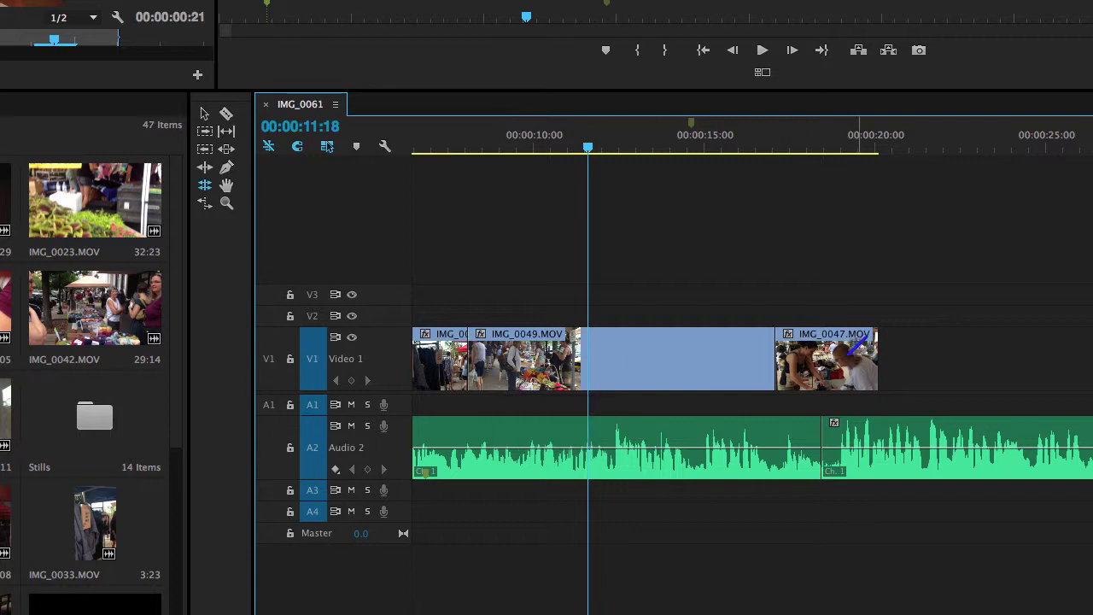
{"action": "left_click_drag", "start_coordinate": [777, 369], "coordinate": [758, 369]}
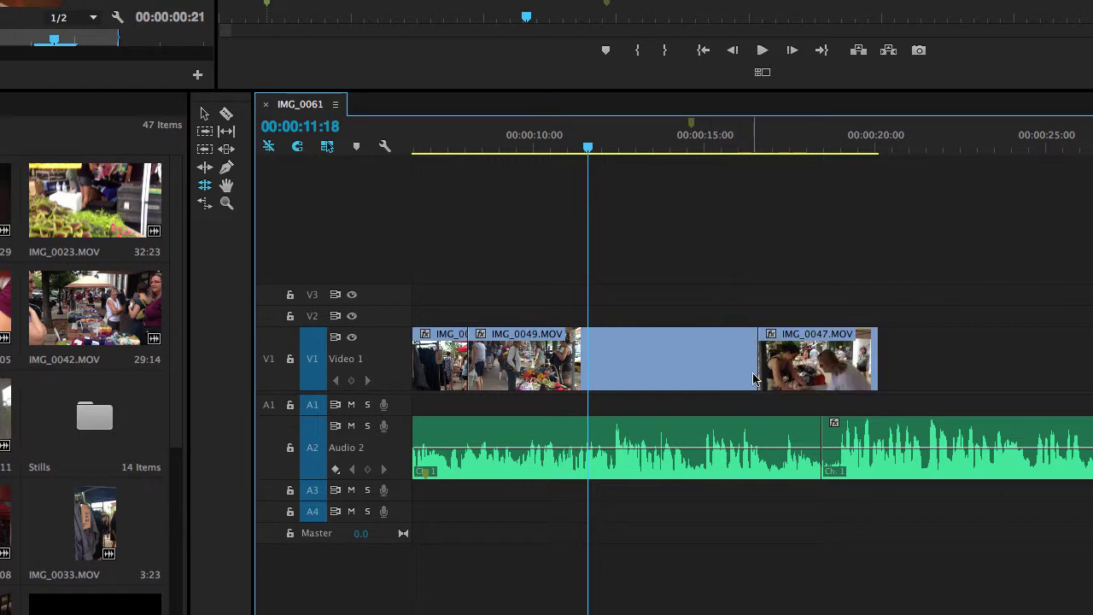
Step: Ripple-edit the start of IMG_0047.MOV to lengthen the clip, and rate-stretch its end to a speed of 100.82%
{"action": "left_click", "coordinate": [205, 166]}
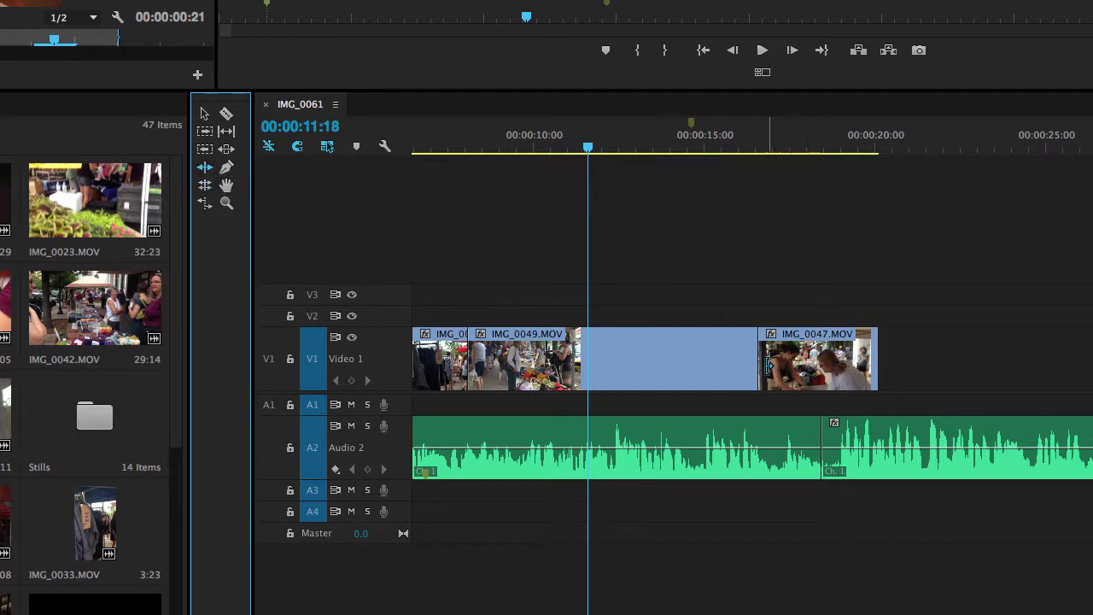
{"action": "mouse_move", "coordinate": [763, 362]}
{"action": "left_mouse_down"}
{"action": "mouse_move", "coordinate": [797, 359]}
{"action": "mouse_move", "coordinate": [746, 363]}
{"action": "left_mouse_up"}
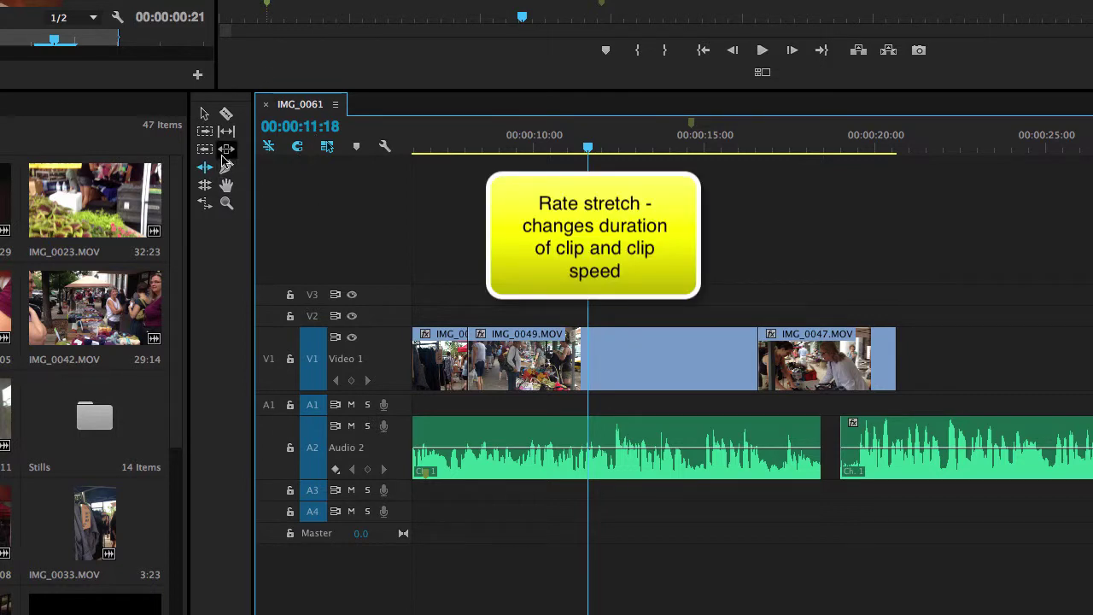
{"action": "left_click", "coordinate": [211, 206]}
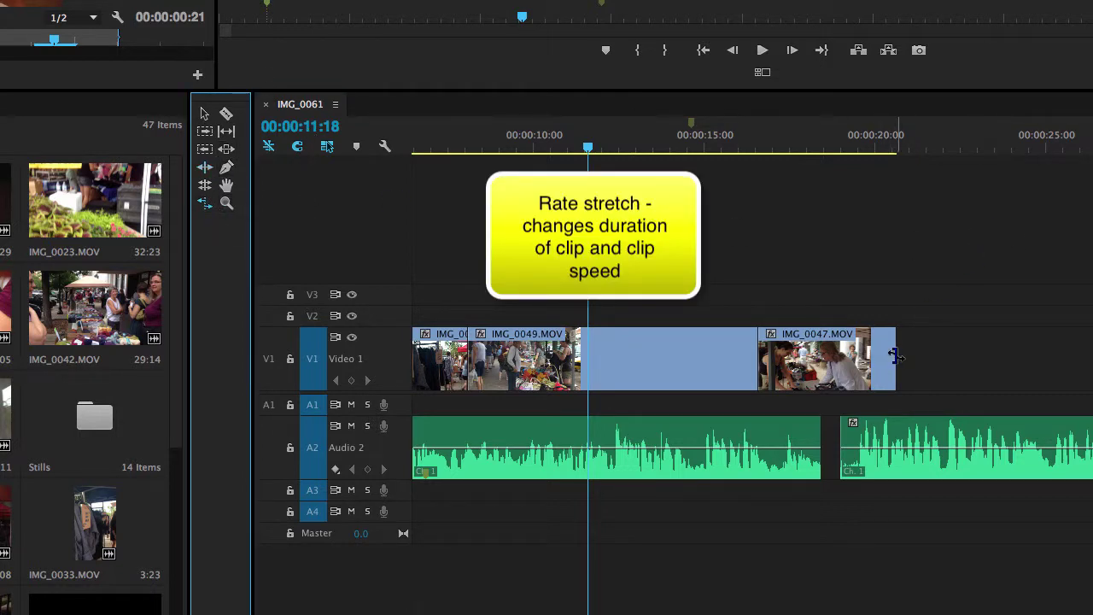
{"action": "mouse_move", "coordinate": [893, 355]}
{"action": "left_mouse_down"}
{"action": "mouse_move", "coordinate": [885, 360]}
{"action": "mouse_move", "coordinate": [895, 358]}
{"action": "left_mouse_up"}
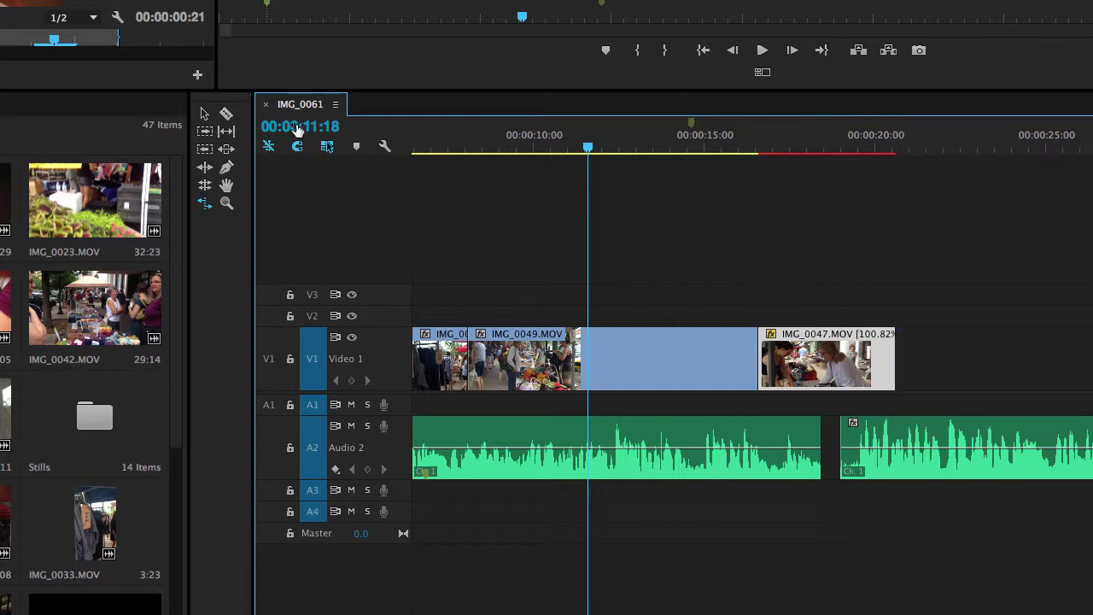
Step: Split IMG_0047.MOV at 00:00:19:00 with the Razor tool, and slip the footage inside its first part
{"action": "left_click", "coordinate": [227, 114]}
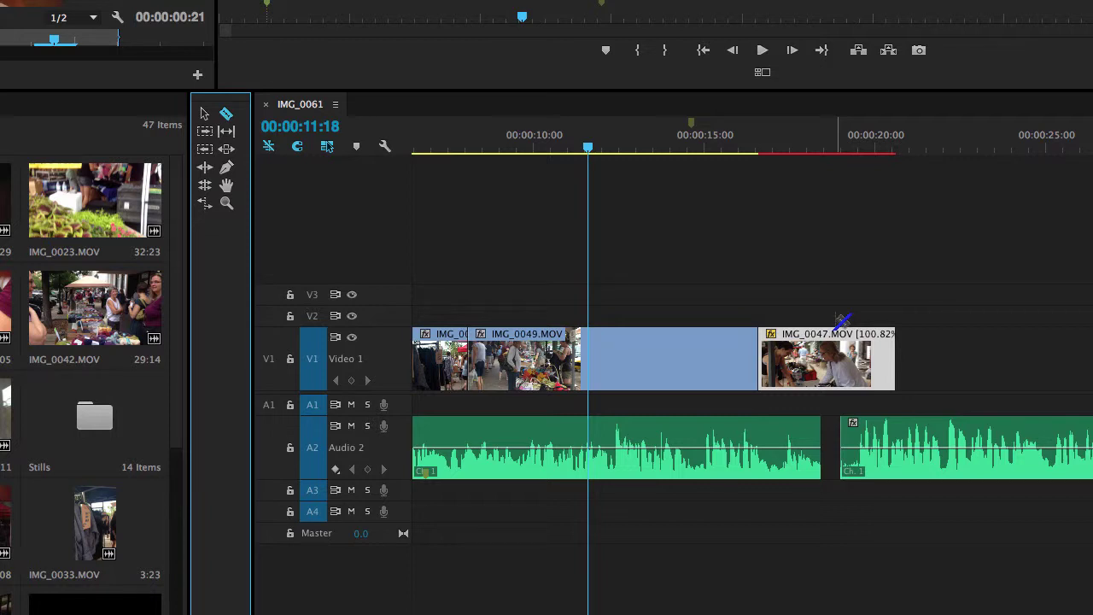
{"action": "left_click", "coordinate": [840, 352]}
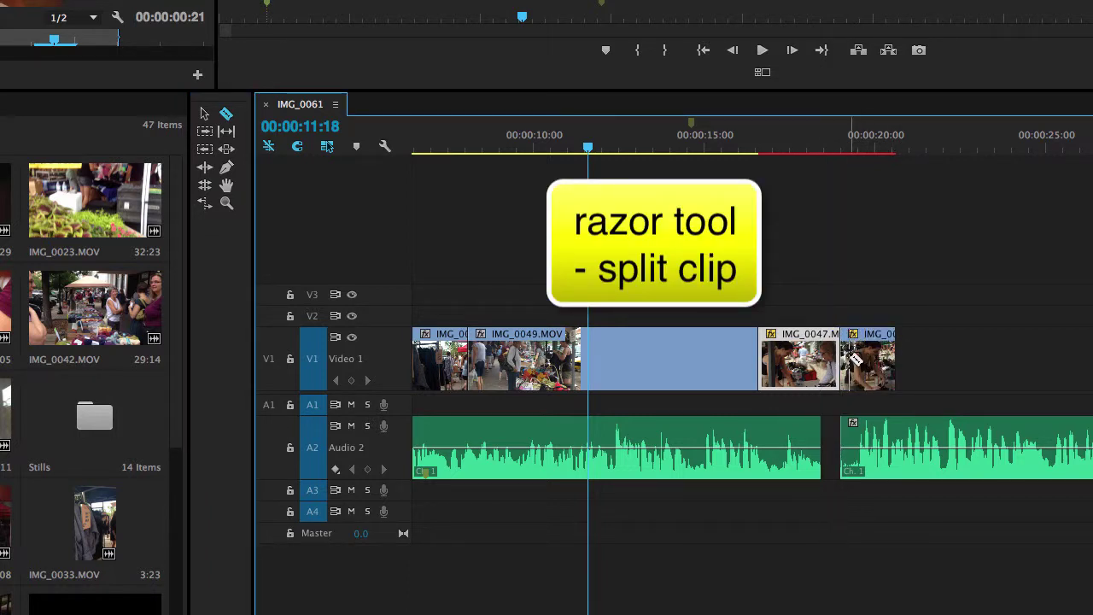
{"action": "key", "text": "b"}
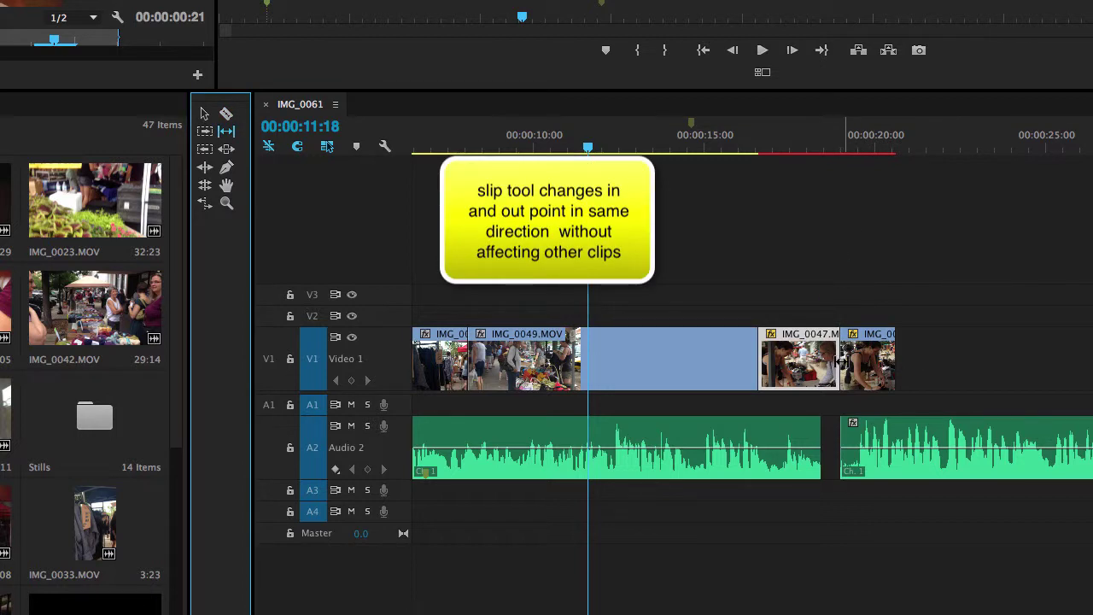
{"action": "left_click_drag", "start_coordinate": [842, 363], "coordinate": [820, 362]}
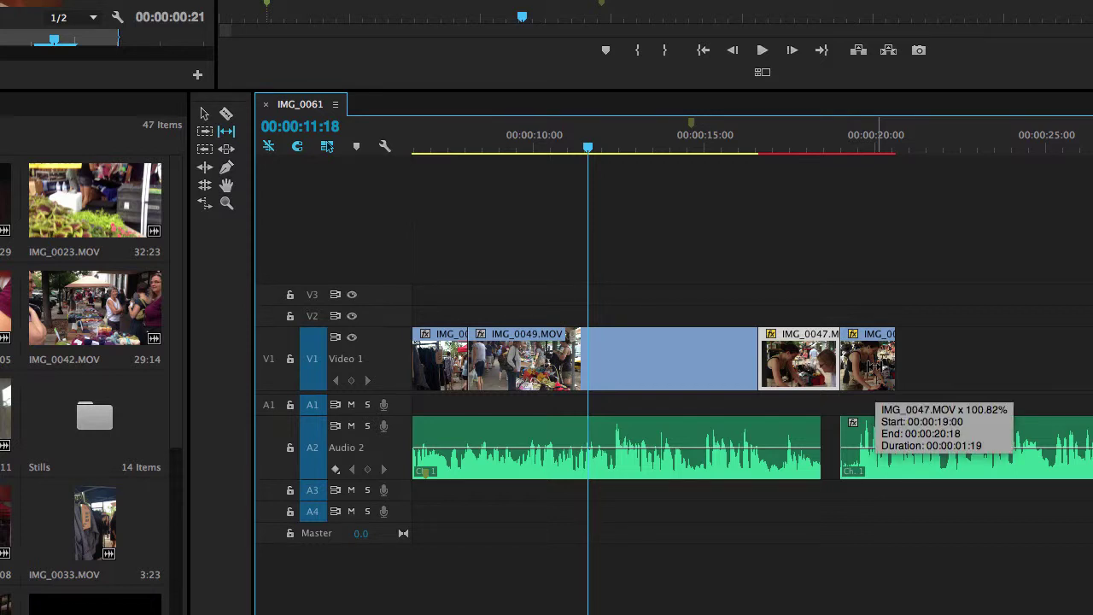
Step: Slide IMG_0049.MOV back and forth between its neighbouring clips, leaving it starting at about 00:00:05:10
{"action": "left_click", "coordinate": [229, 148]}
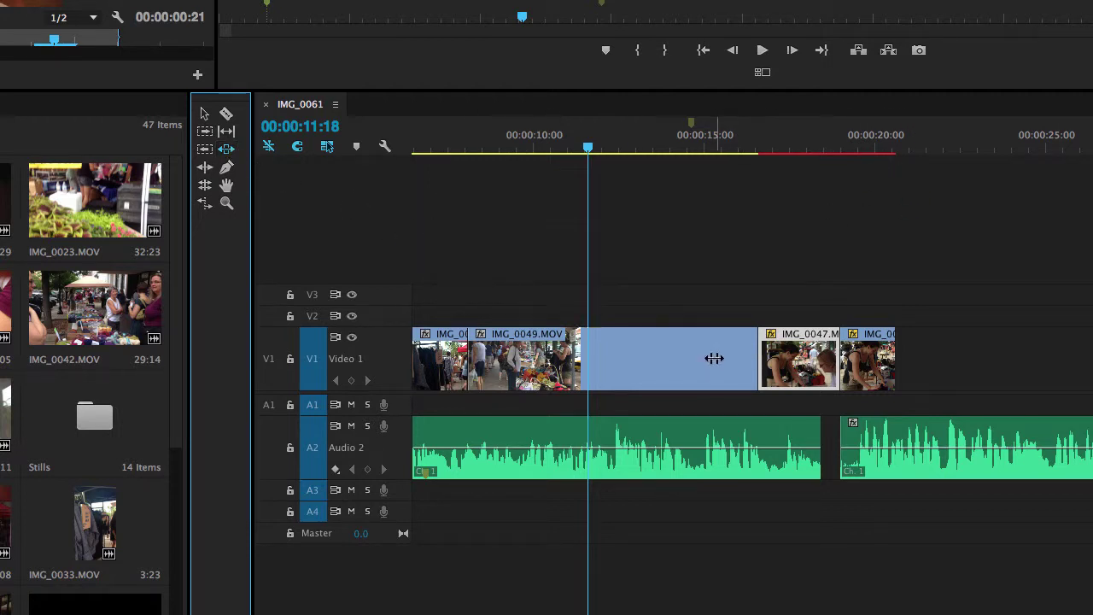
{"action": "left_click_drag", "start_coordinate": [710, 357], "coordinate": [833, 353]}
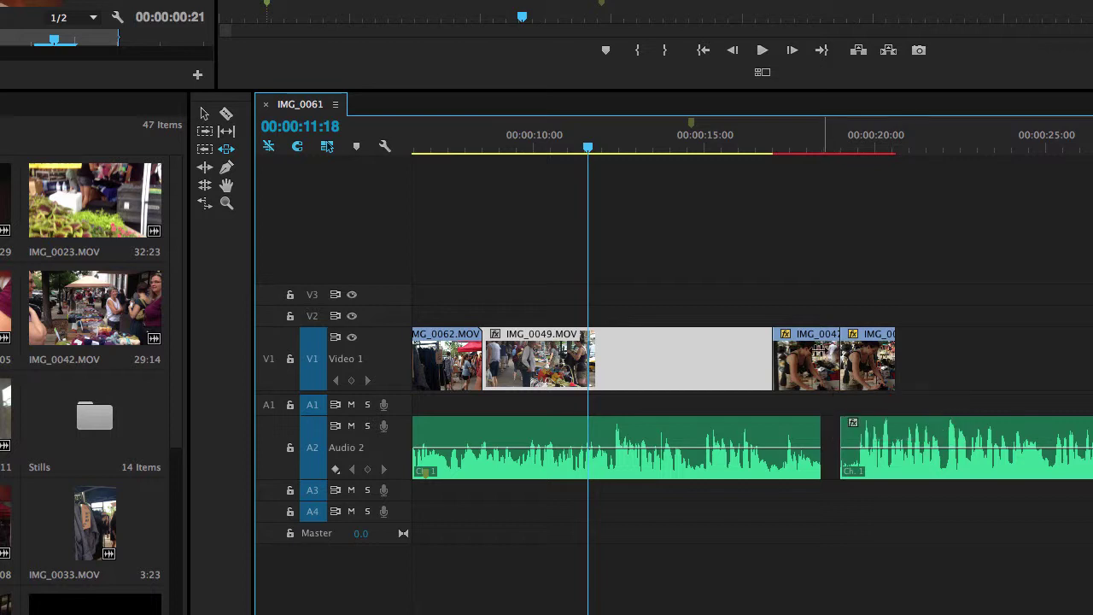
{"action": "left_click_drag", "start_coordinate": [753, 360], "coordinate": [929, 351]}
{"action": "left_click_drag", "start_coordinate": [522, 366], "coordinate": [617, 369]}
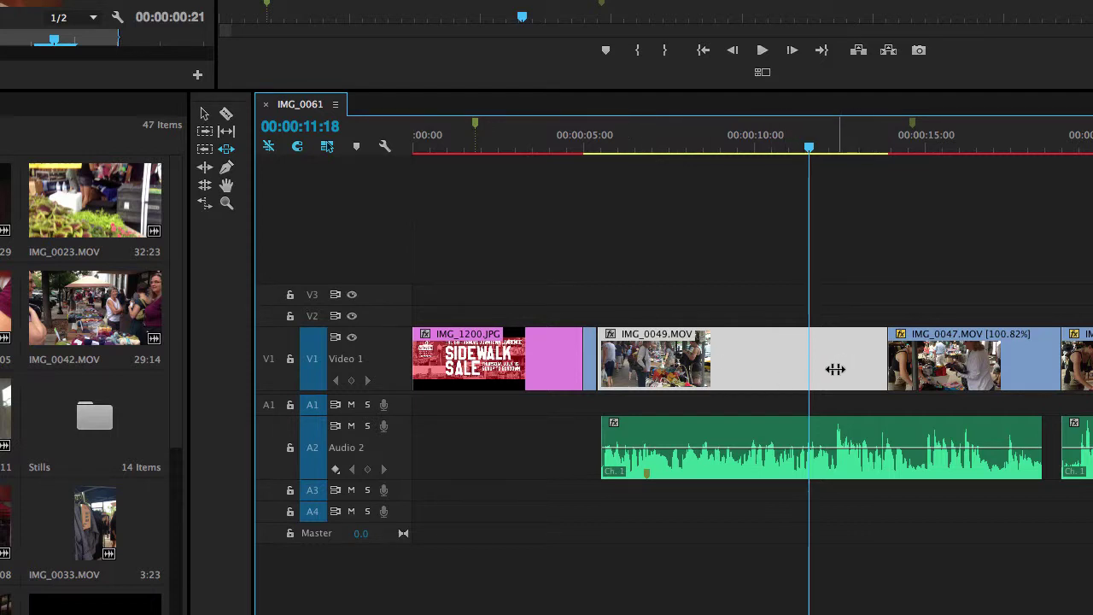
Step: Add two volume keyframes near the start of the first Audio 2 clip with the Pen tool, and lower the first for a fade-in
{"action": "left_click", "coordinate": [228, 169]}
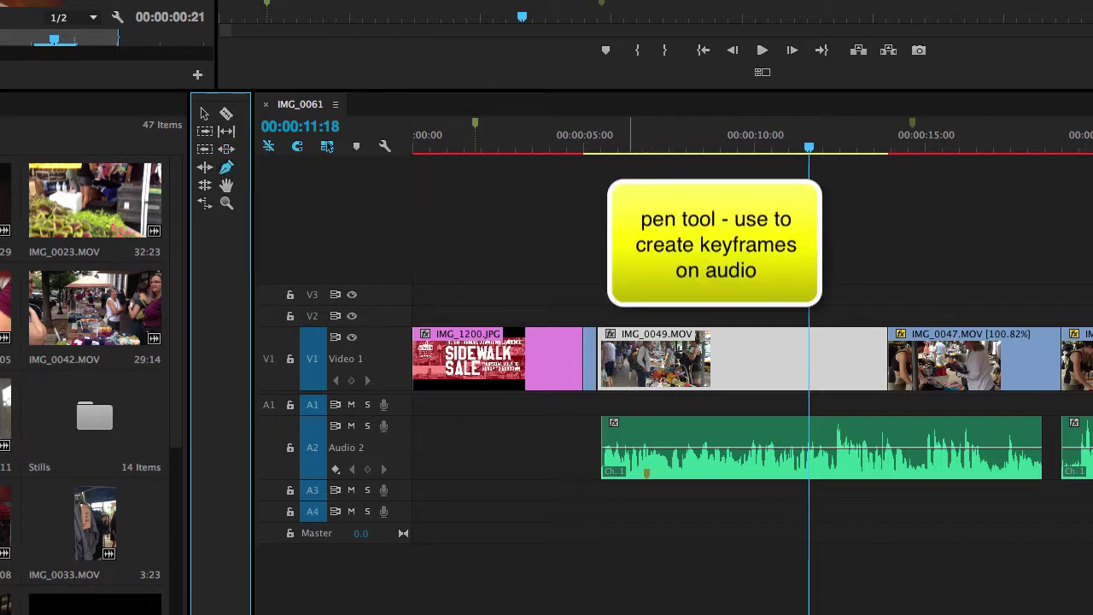
{"action": "left_click", "coordinate": [608, 465]}
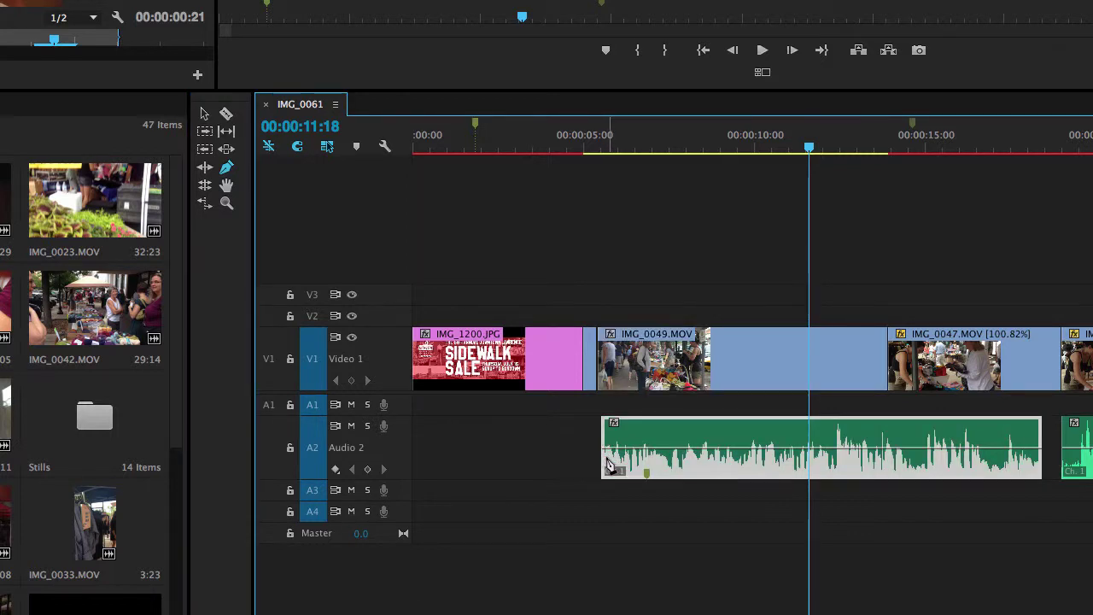
{"action": "left_click", "coordinate": [616, 448]}
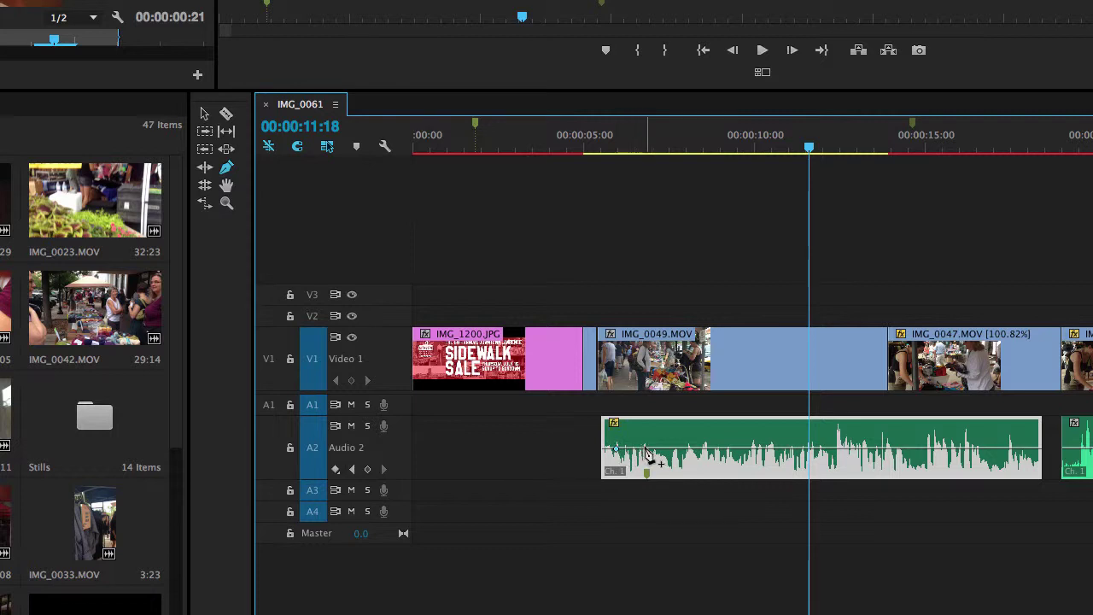
{"action": "left_click", "coordinate": [654, 448]}
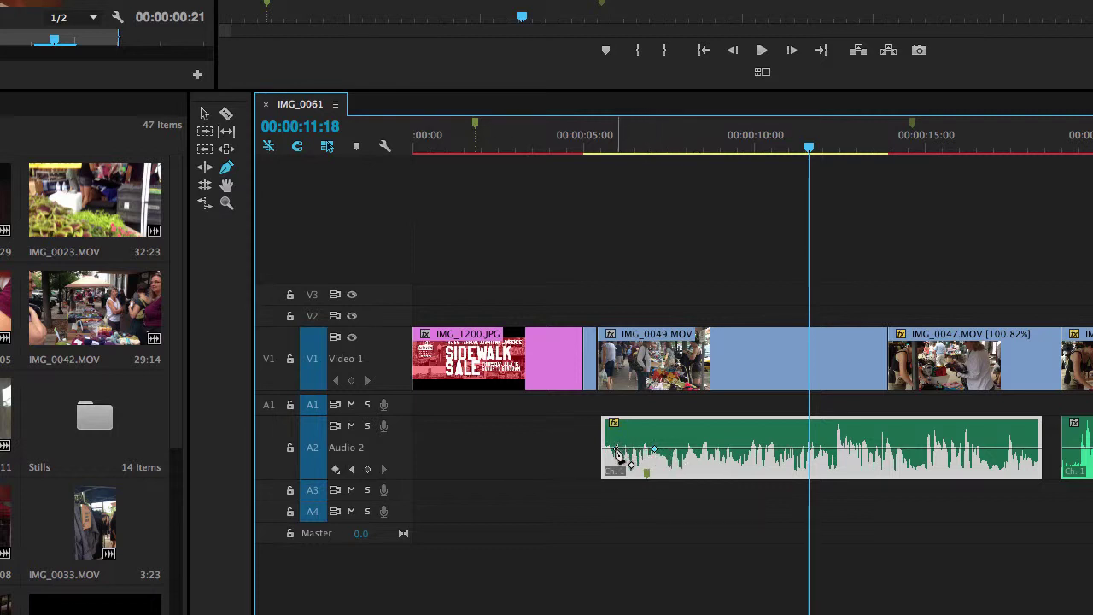
{"action": "left_click_drag", "start_coordinate": [616, 449], "coordinate": [647, 452]}
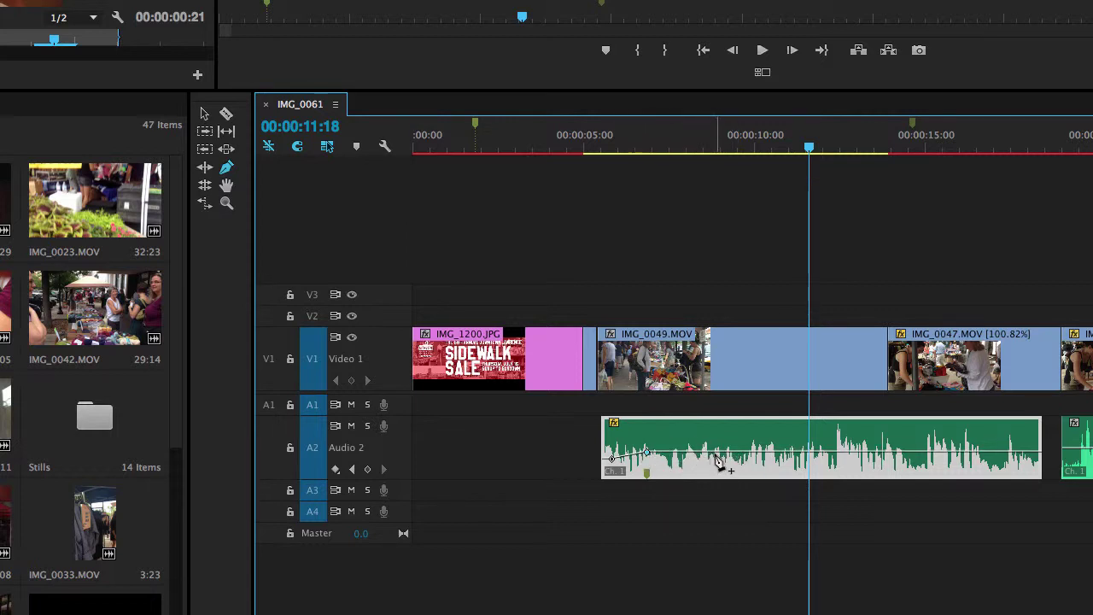
Step: Pan along the timeline with the Hand tool, and zoom in on the IMG_1200.JPG still at the sequence start
{"action": "left_click", "coordinate": [226, 186]}
{"action": "left_click_drag", "start_coordinate": [969, 340], "coordinate": [1076, 332]}
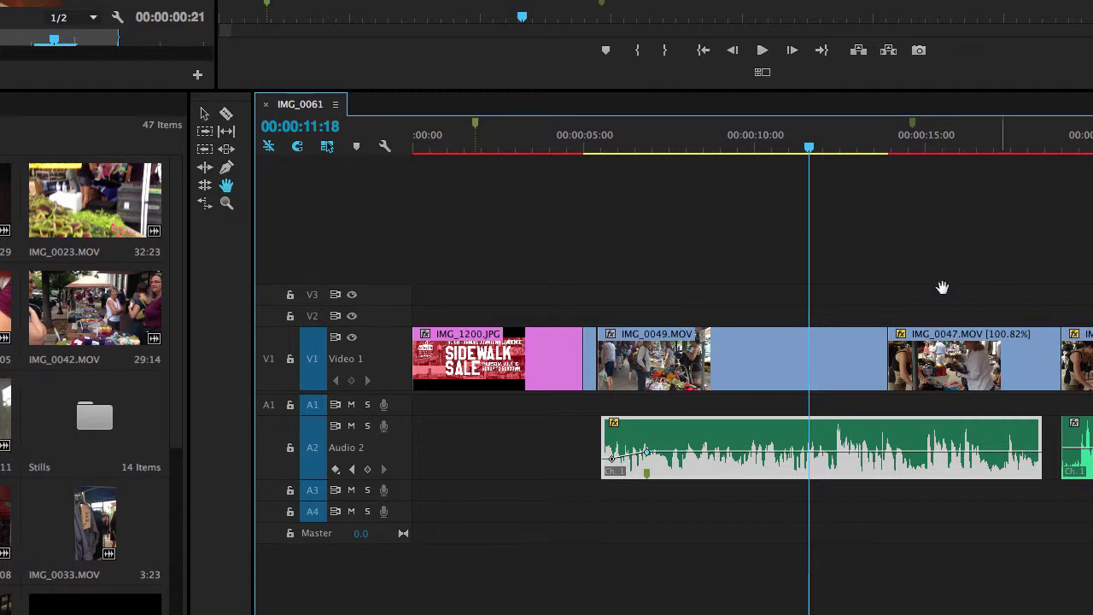
{"action": "left_click", "coordinate": [226, 202]}
{"action": "left_click", "coordinate": [541, 347]}
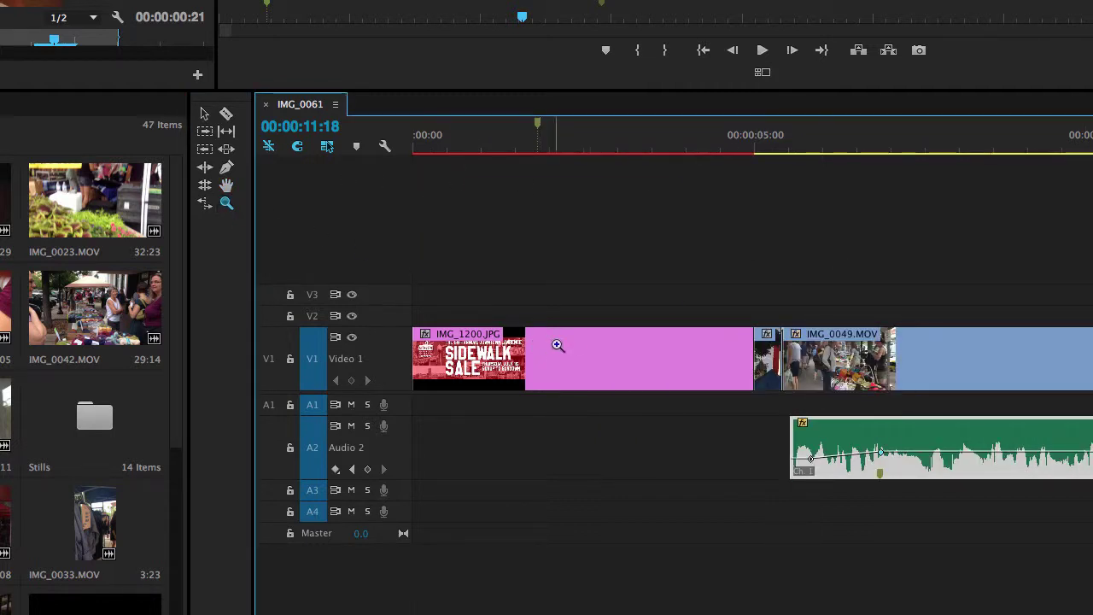
{"action": "left_click", "coordinate": [636, 349]}
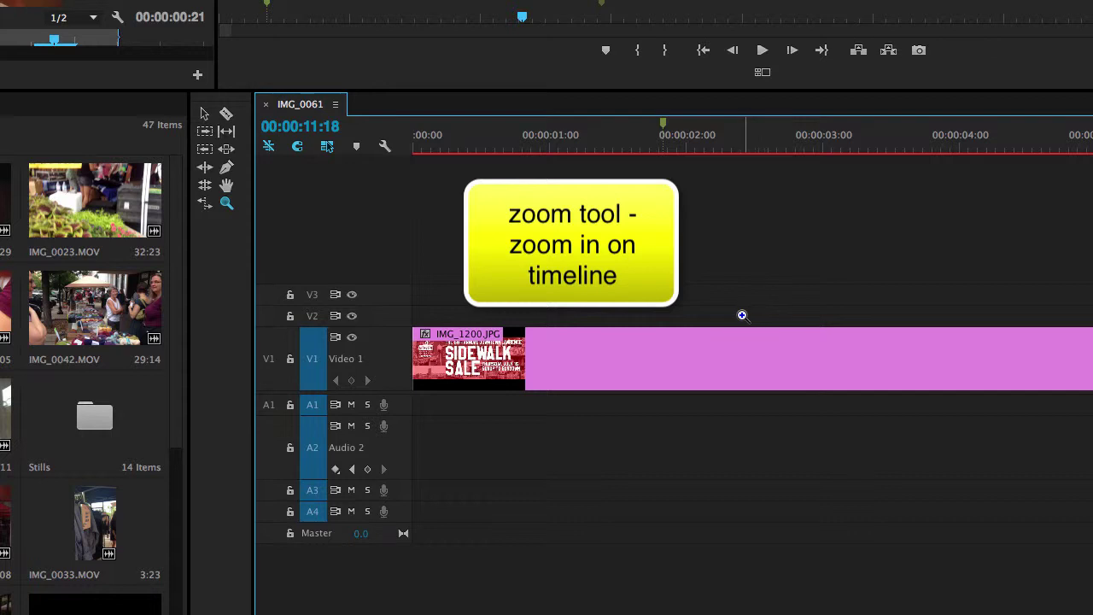